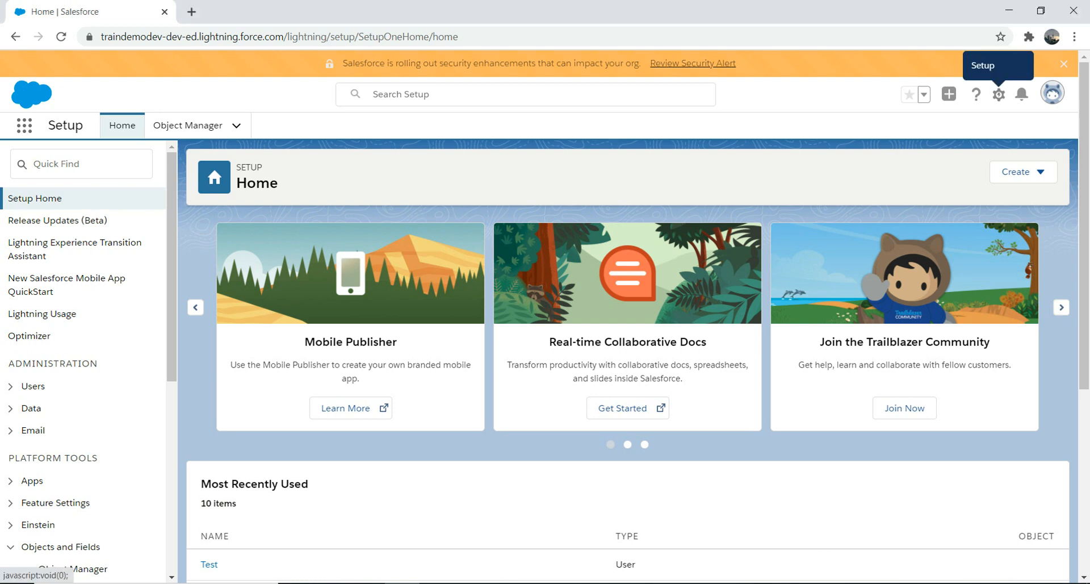
pyautogui.click(999, 94)
pyautogui.click(999, 95)
pyautogui.click(999, 94)
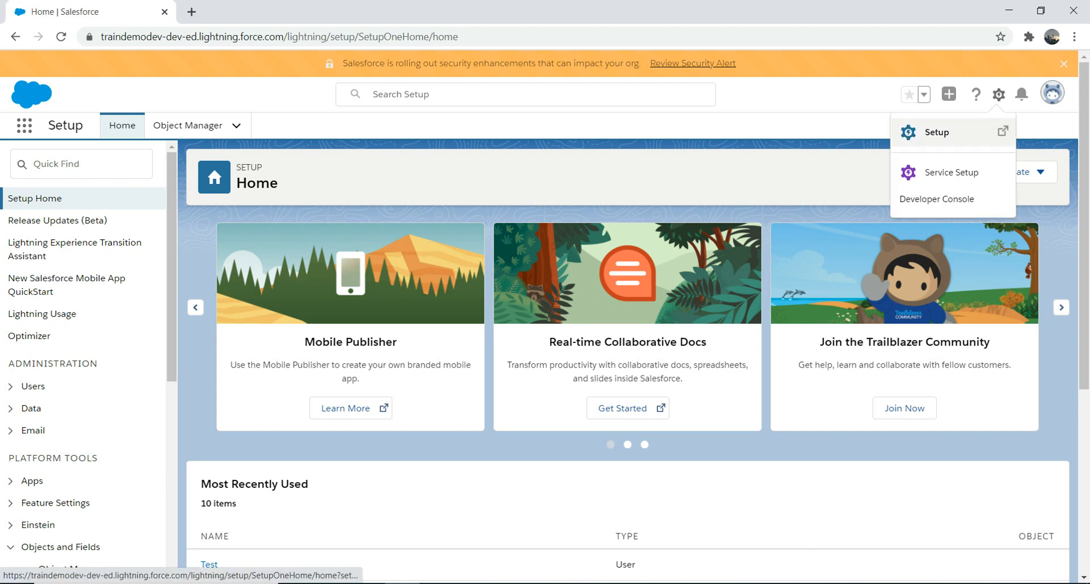
pyautogui.click(795, 170)
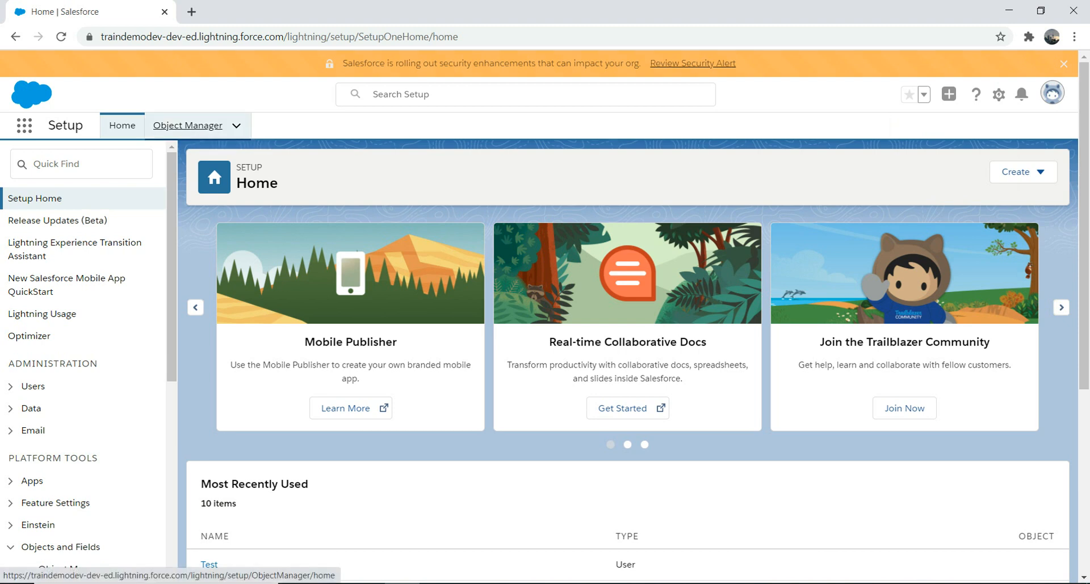
# Open the BeerFriday object in Object Manager and show its fields and relationships, including the Contact master-detail field.
pyautogui.click(187, 125)
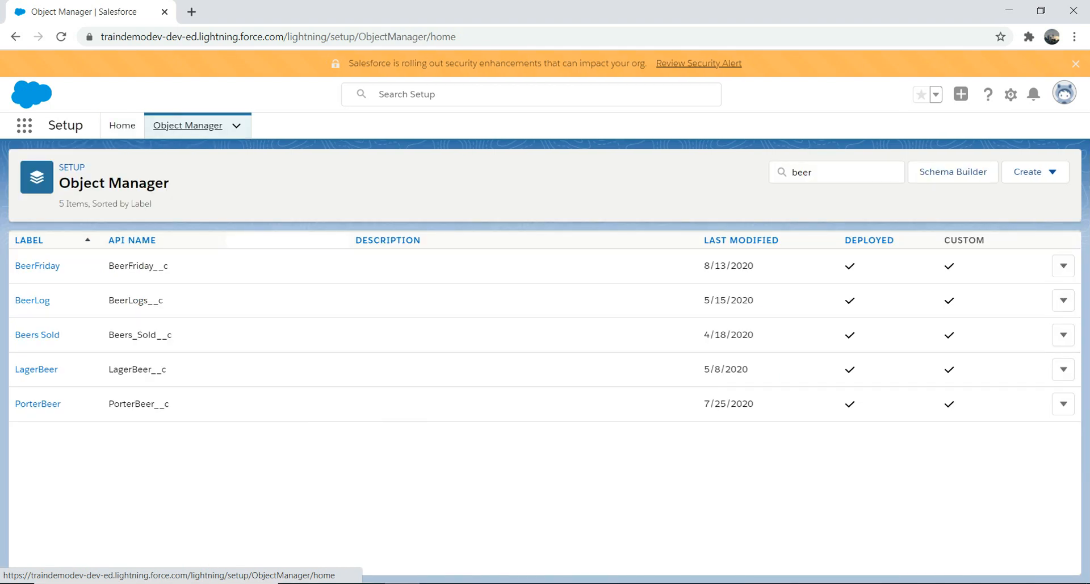
pyautogui.click(832, 172)
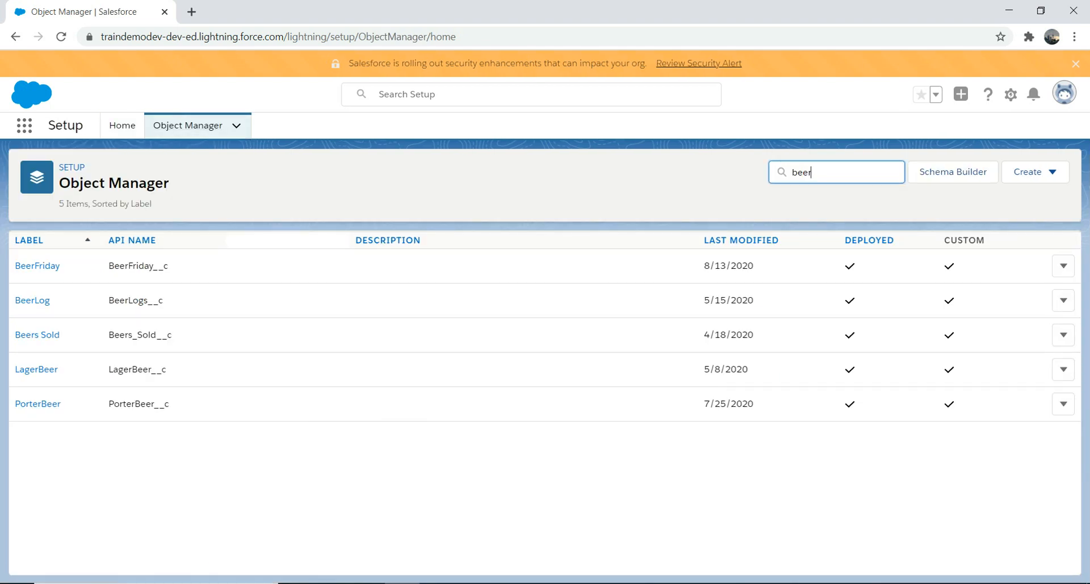
pyautogui.click(36, 265)
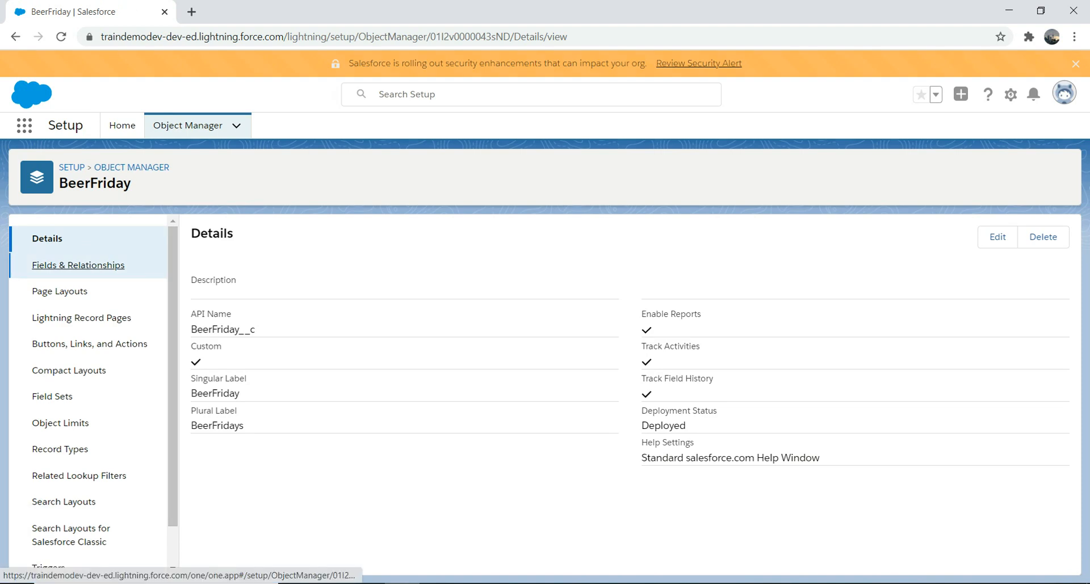
pyautogui.click(79, 265)
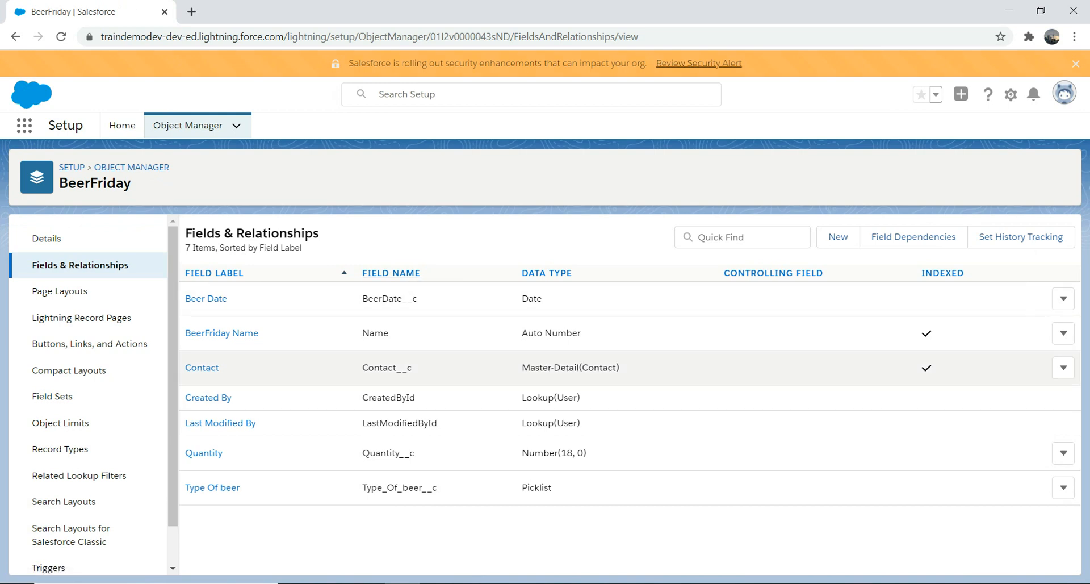
pyautogui.click(571, 368)
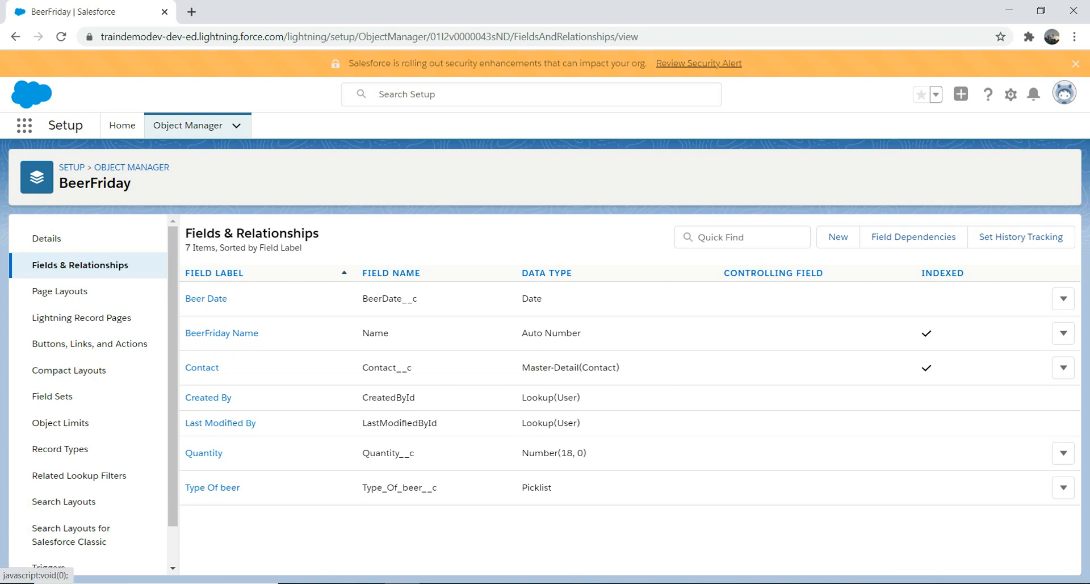
# Open the Developer Console in a maximized window and enlarge its Query Editor over the code area.
pyautogui.click(1011, 94)
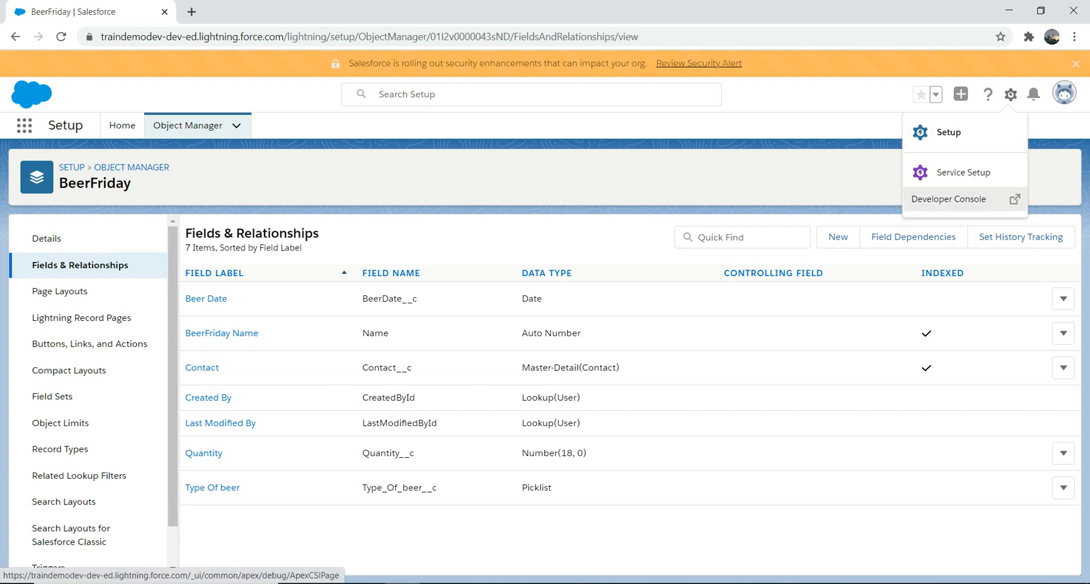
pyautogui.click(954, 199)
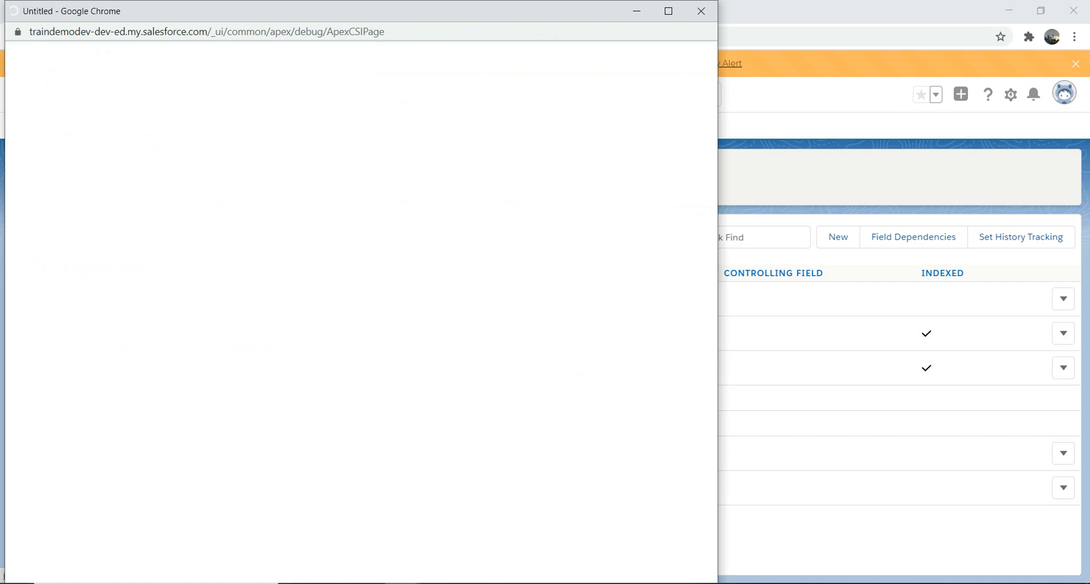
pyautogui.click(668, 11)
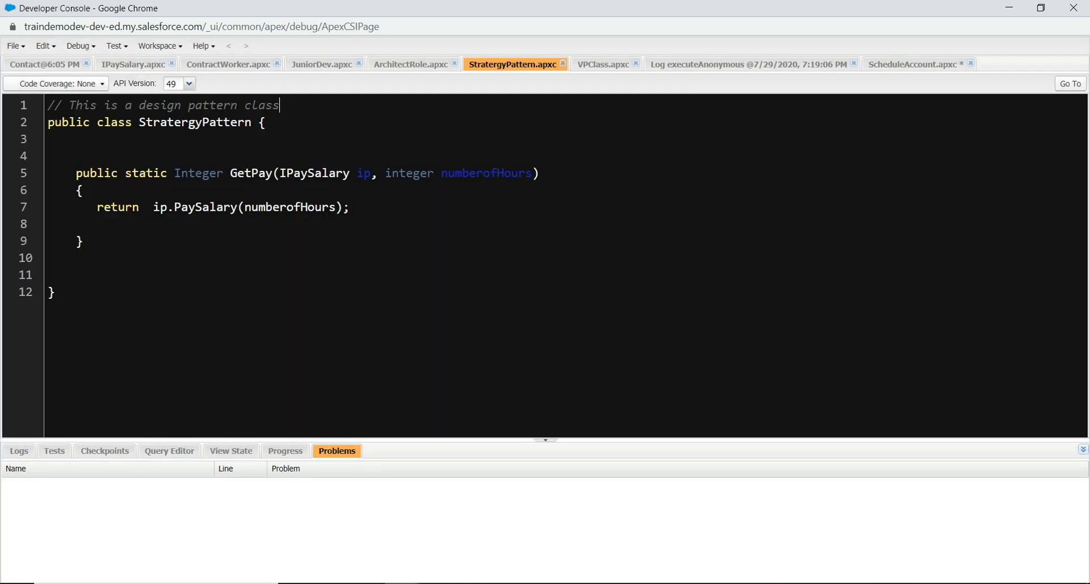
pyautogui.click(55, 292)
pyautogui.click(169, 451)
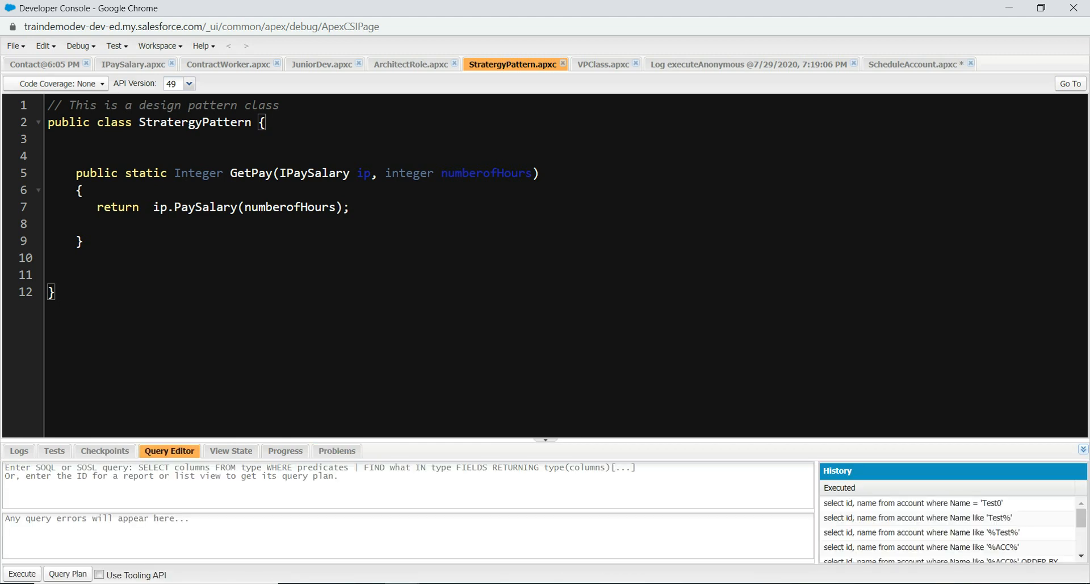
pyautogui.moveTo(546, 440); pyautogui.dragTo(545, 110)
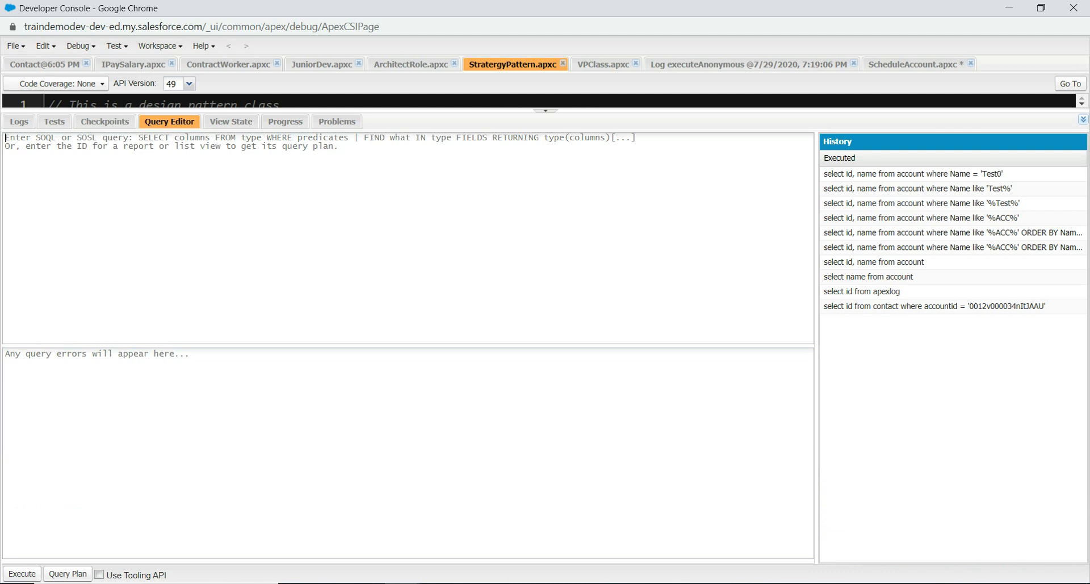
# Begin the query with "select name from" and copy the BeerFriday object's API name from its details in Salesforce Setup.
pyautogui.write('select')
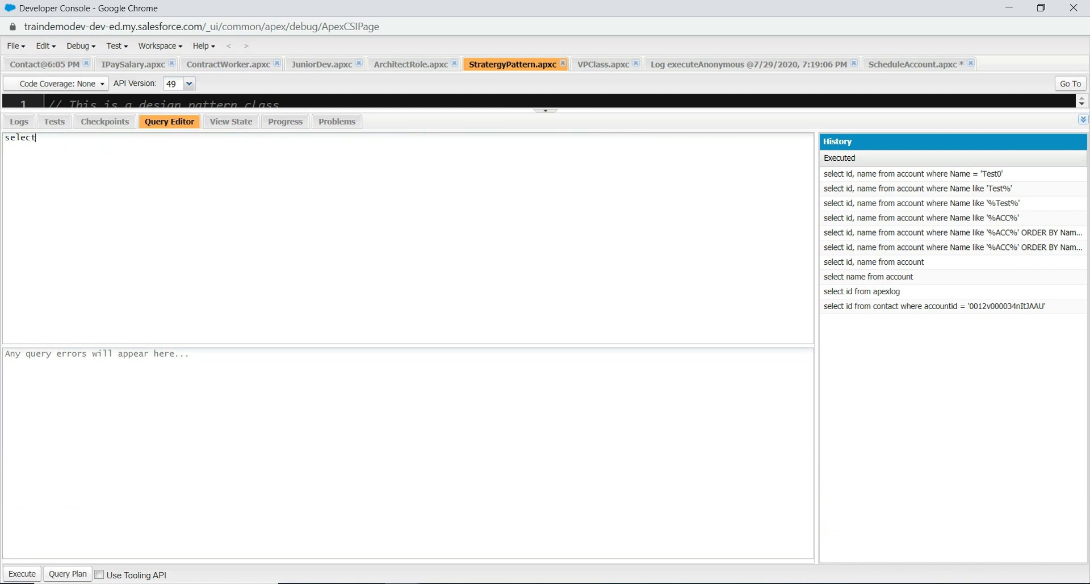
pyautogui.write(' name from')
pyautogui.click(402, 583)
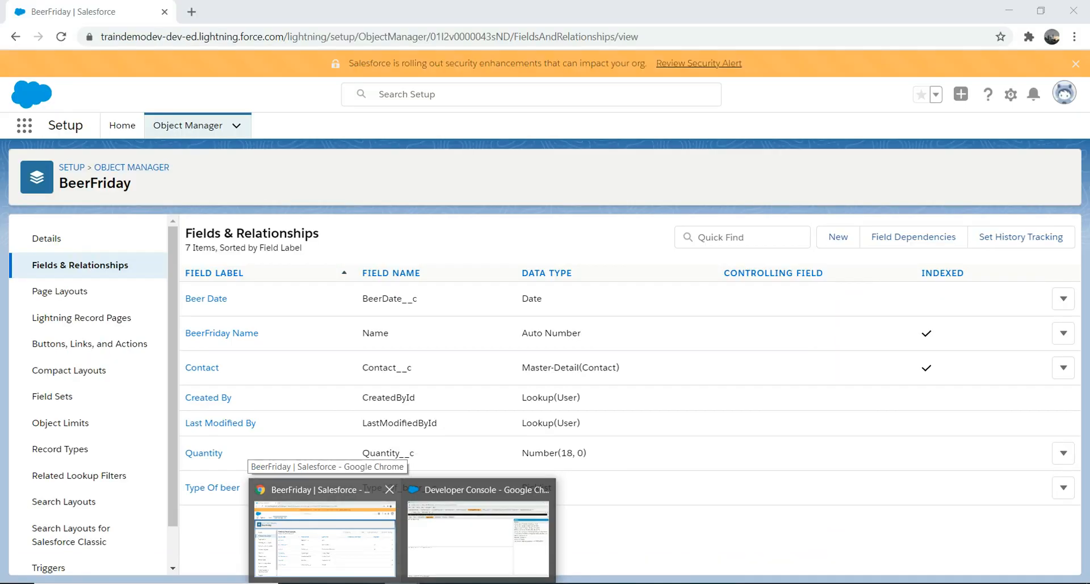
pyautogui.click(325, 539)
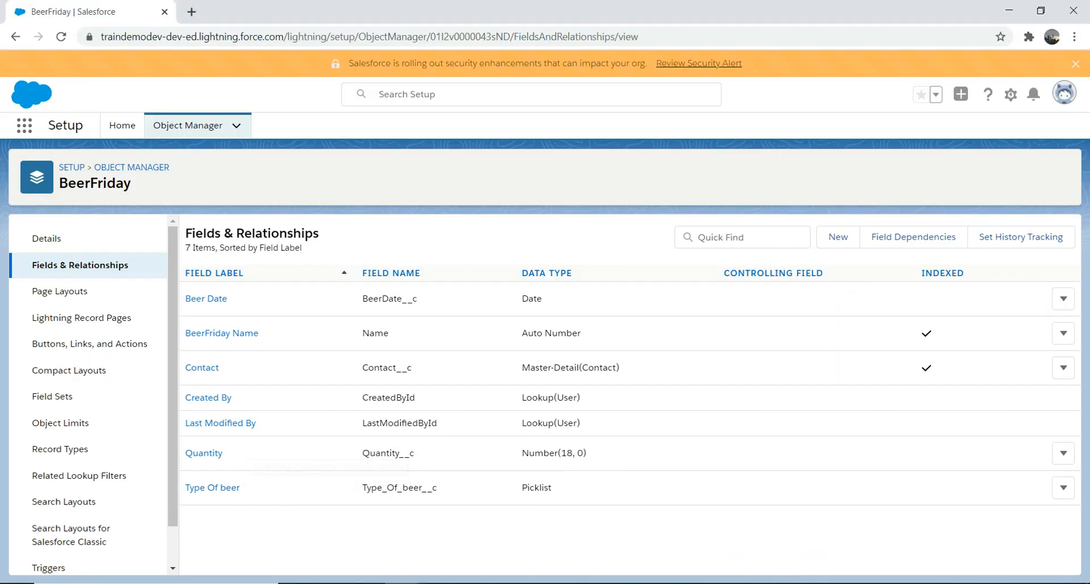
pyautogui.click(47, 238)
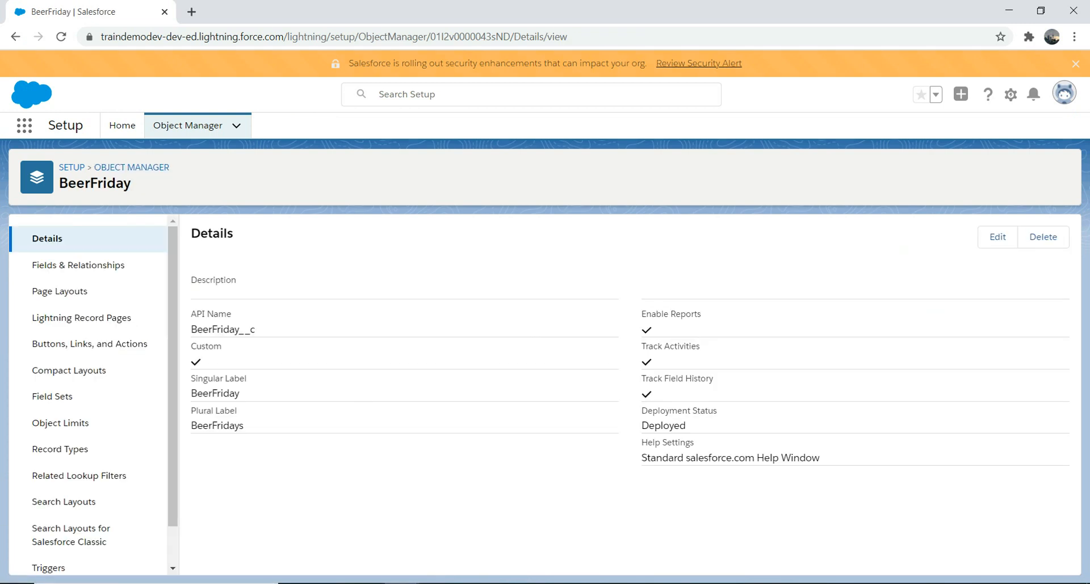
pyautogui.moveTo(256, 329); pyautogui.dragTo(190, 329)
pyautogui.hotkey('ctrl', 'c')
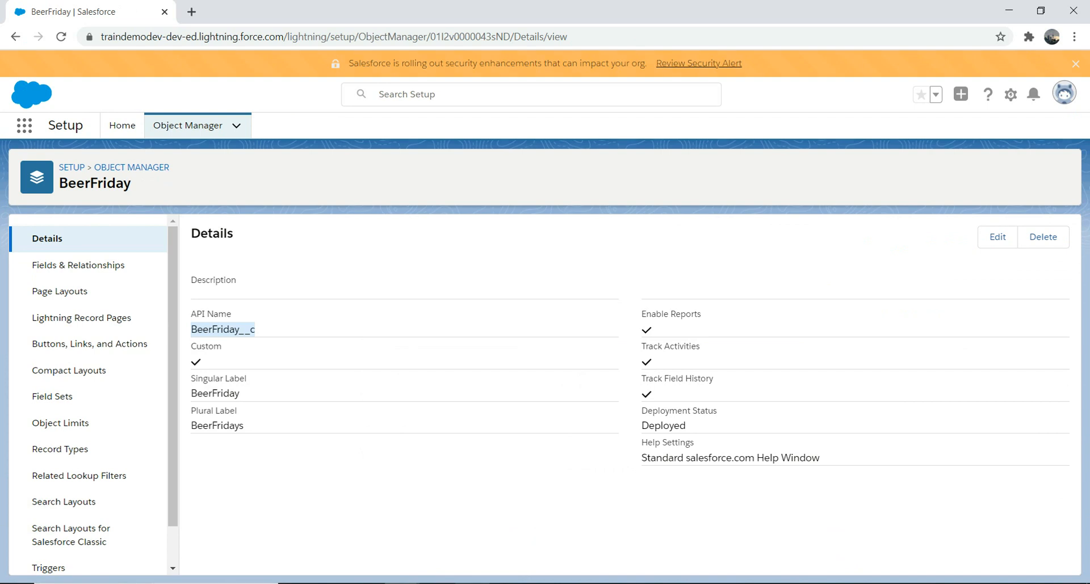
# Complete the Developer Console query as "select name from BeerFriday__c" and execute it, enlarging the results area.
pyautogui.moveTo(403, 583)
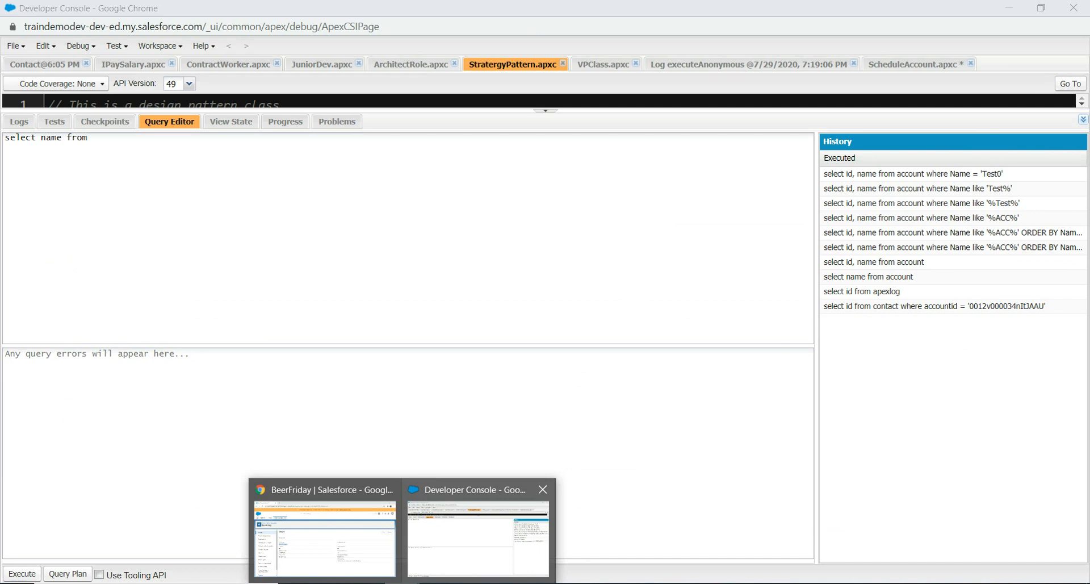
pyautogui.click(478, 538)
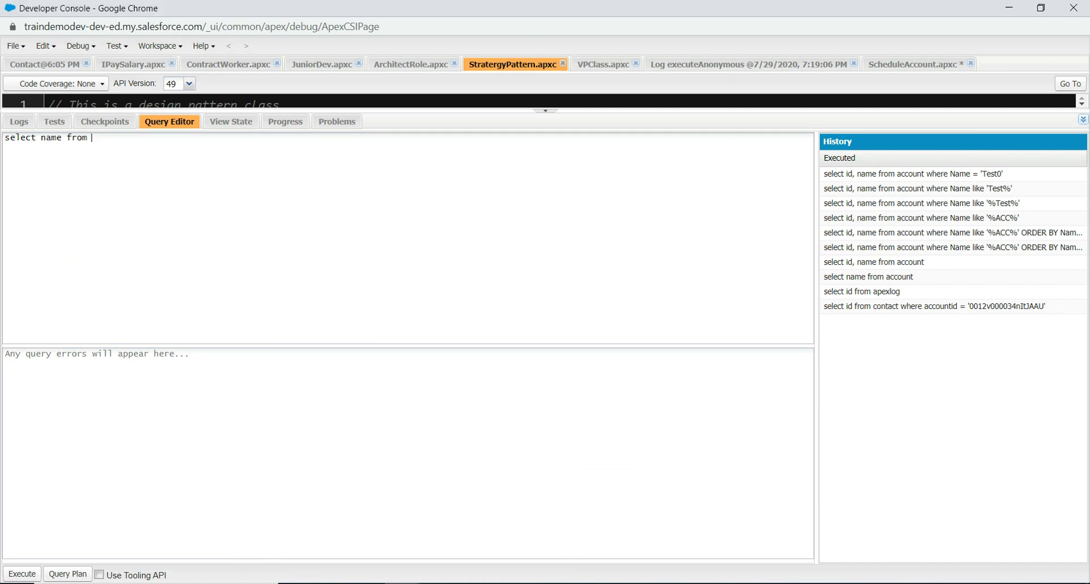
pyautogui.hotkey('ctrl', 'v')
pyautogui.click(22, 574)
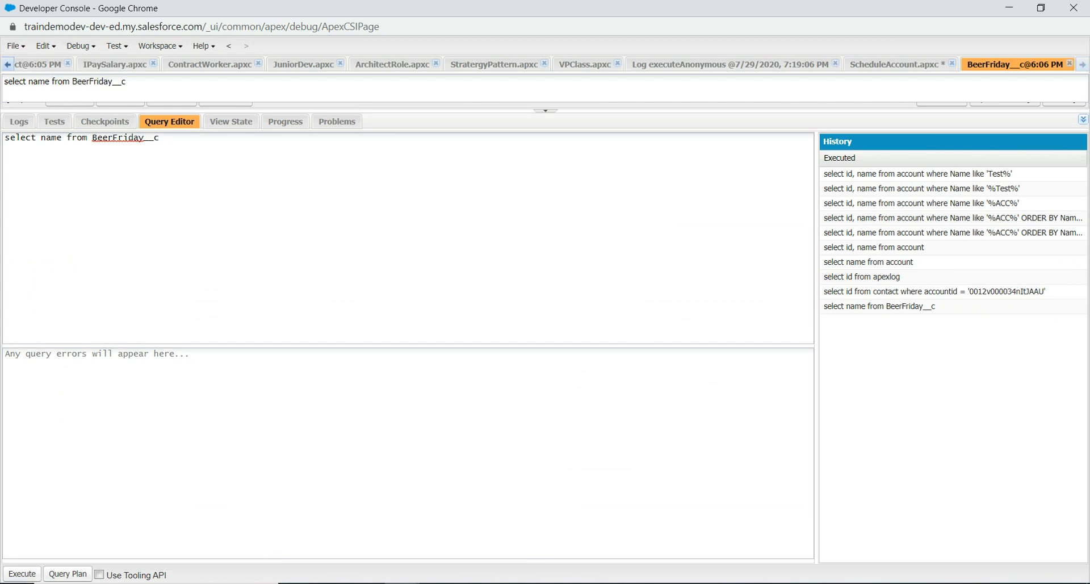
pyautogui.moveTo(545, 109); pyautogui.dragTo(546, 199)
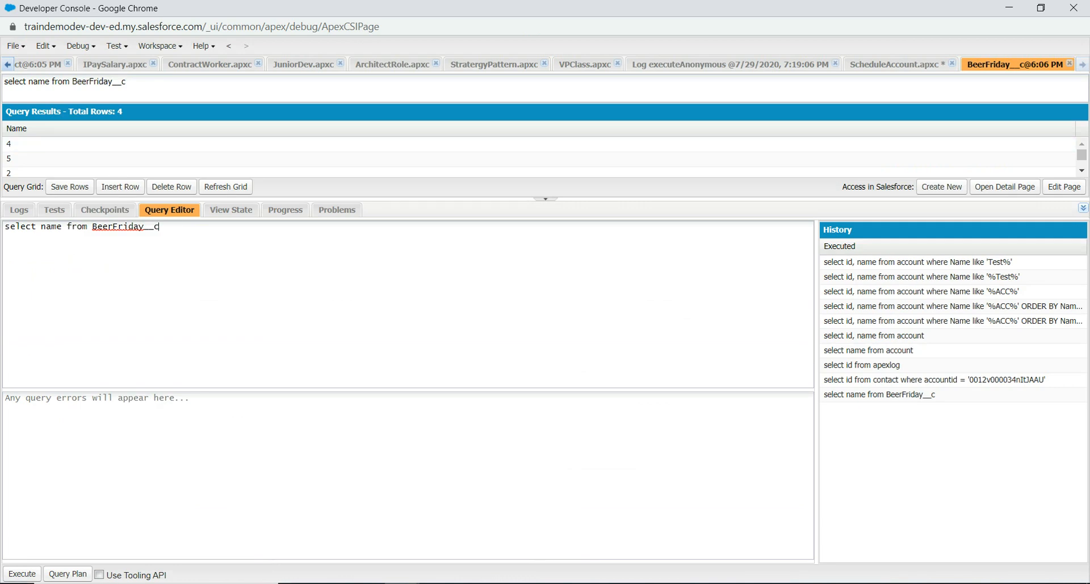
pyautogui.moveTo(545, 198); pyautogui.dragTo(545, 284)
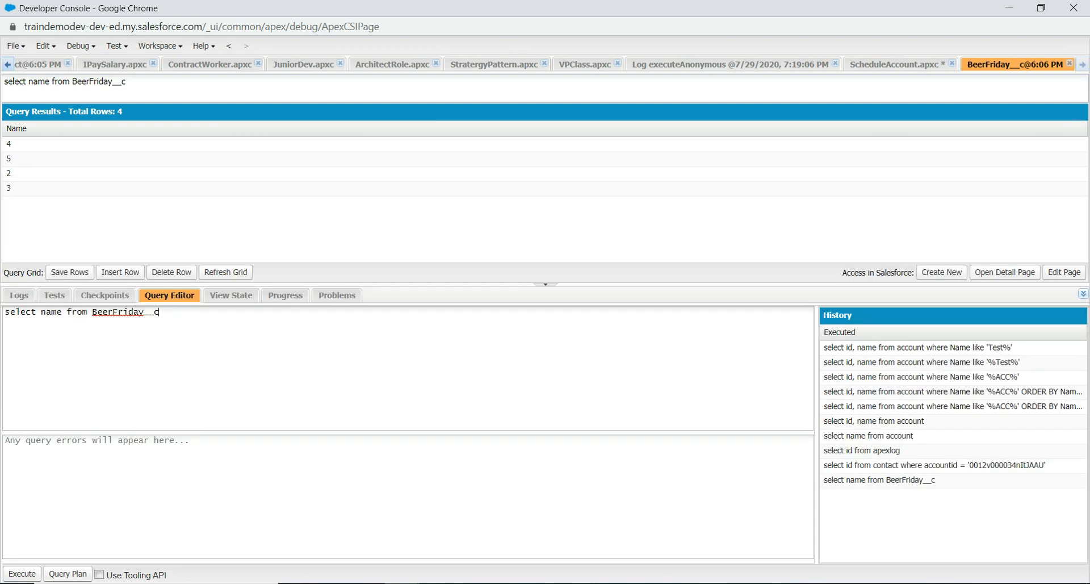
# Switch to Salesforce Setup and copy the field name Contact__c from the BeerFriday object's fields and relationships.
pyautogui.click(403, 583)
pyautogui.click(325, 537)
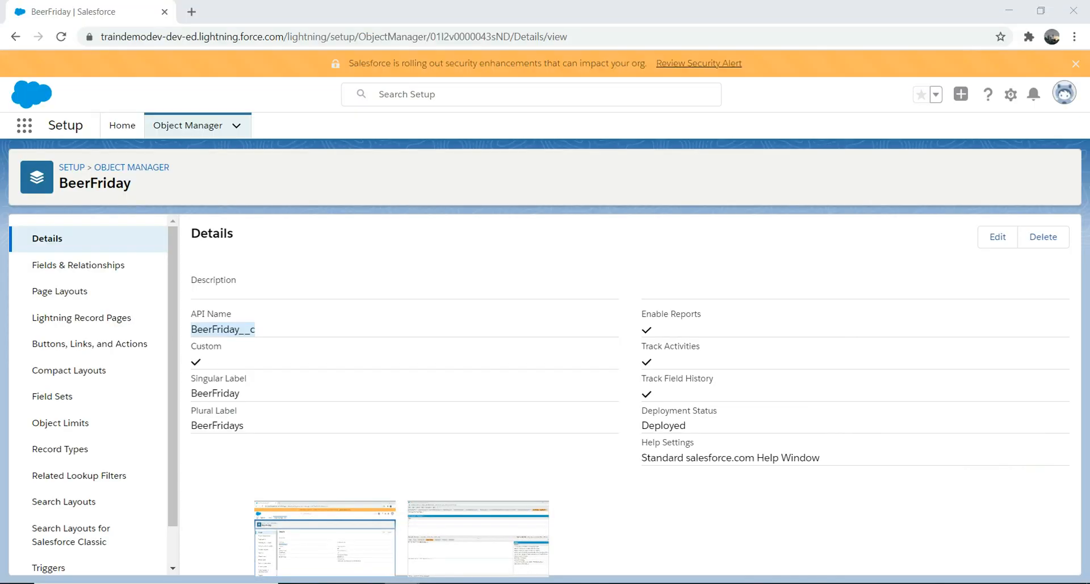
pyautogui.click(78, 265)
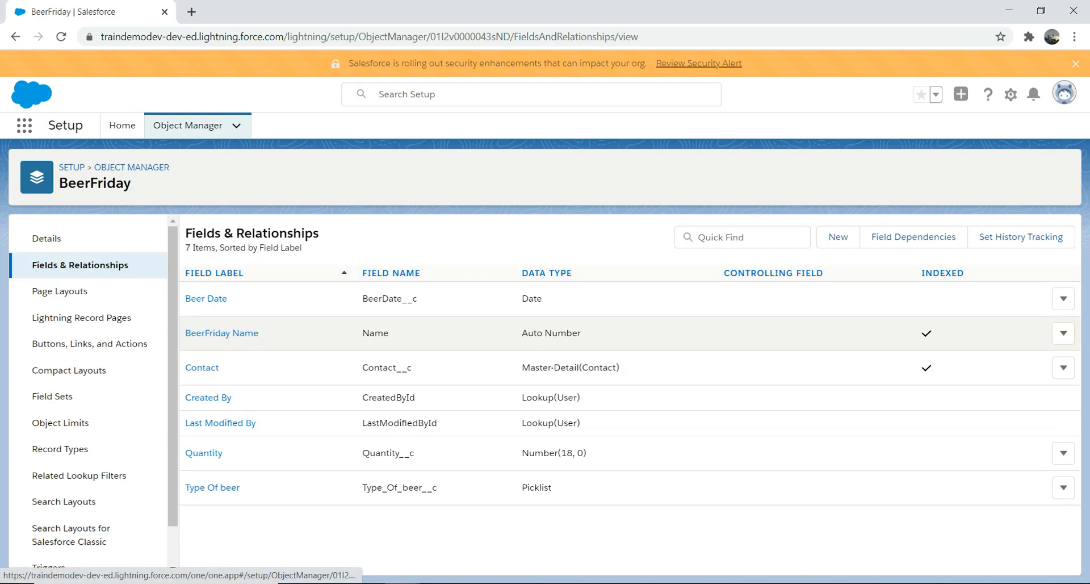
pyautogui.moveTo(414, 368); pyautogui.dragTo(363, 368)
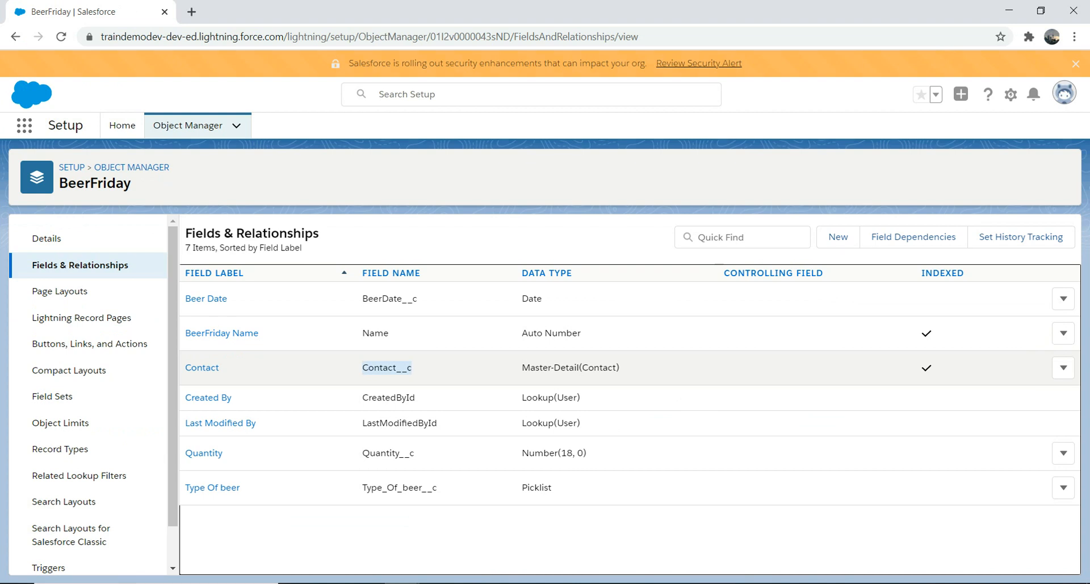
pyautogui.click(401, 583)
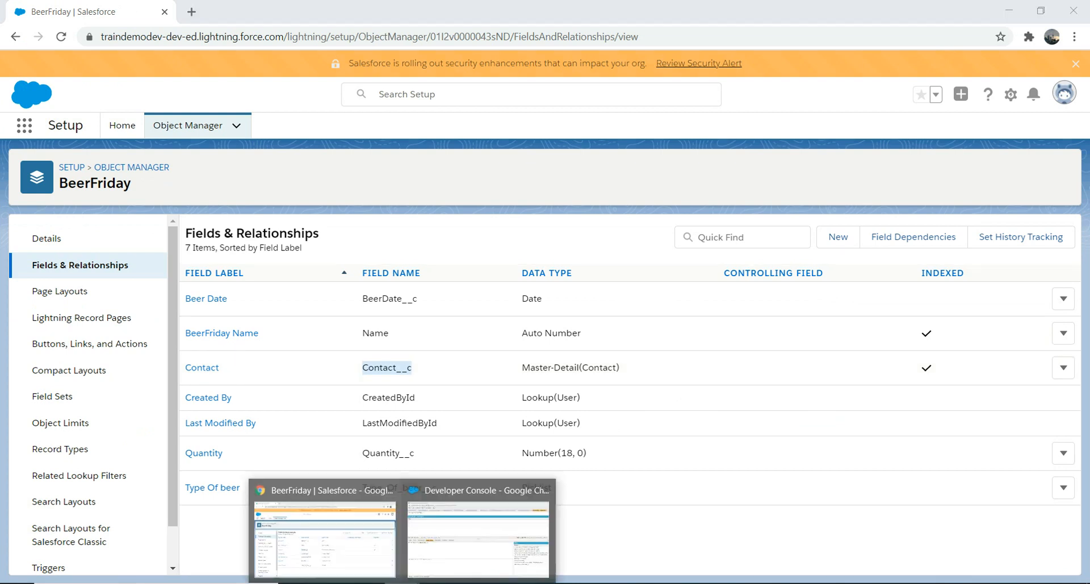
pyautogui.click(352, 536)
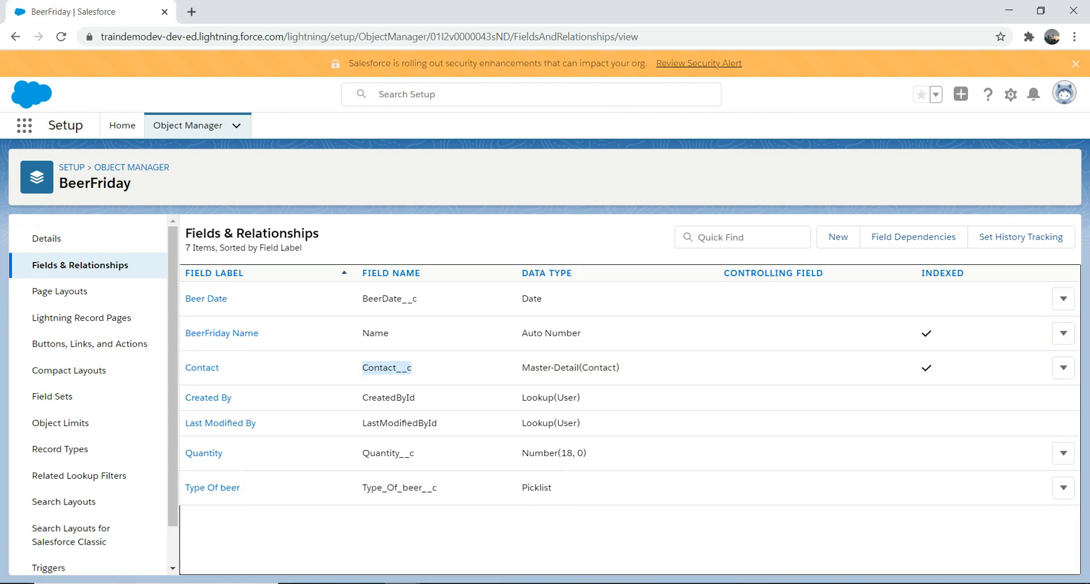
# Add Contact__c after name in the Developer Console query on BeerFriday__c and execute it.
pyautogui.click(401, 583)
pyautogui.click(479, 537)
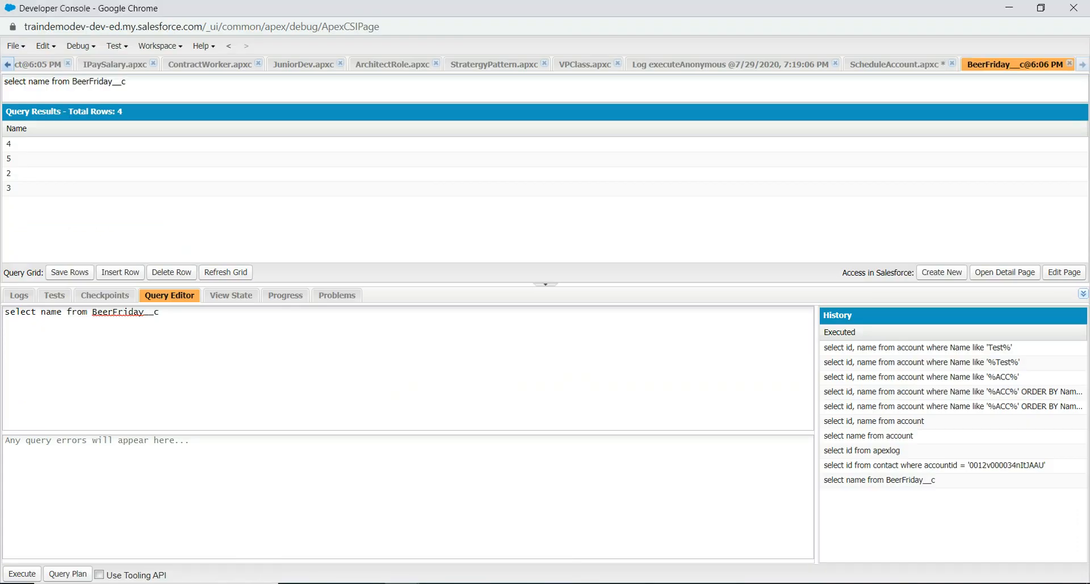
pyautogui.write(',Contact__c')
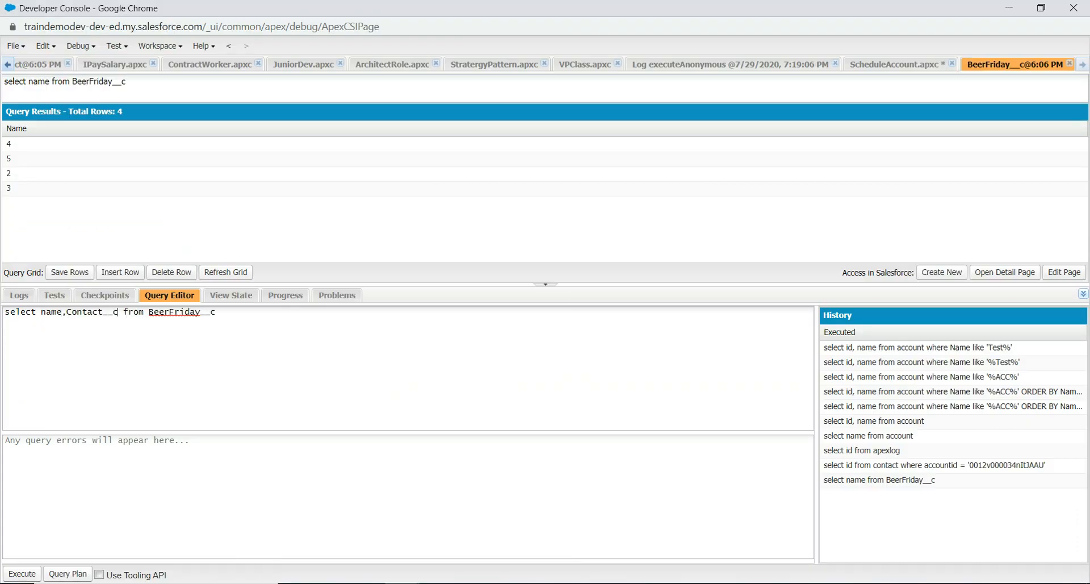
pyautogui.hotkey('ctrl', 'e')
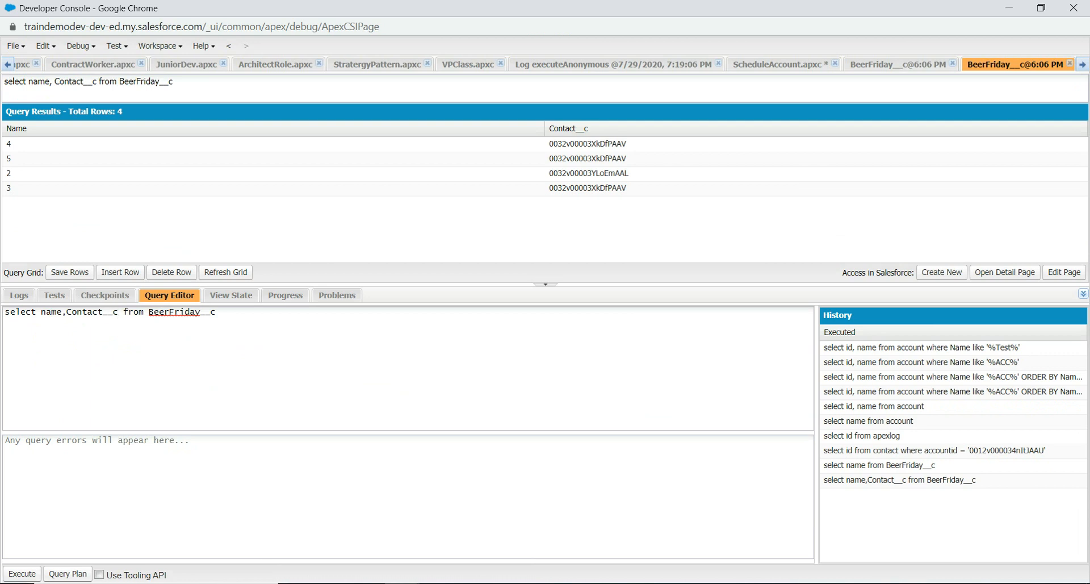
# Change Contact__c to Contact__r.name in the query on BeerFriday__c and execute it.
pyautogui.press('BackSpace')
pyautogui.write('r.name')
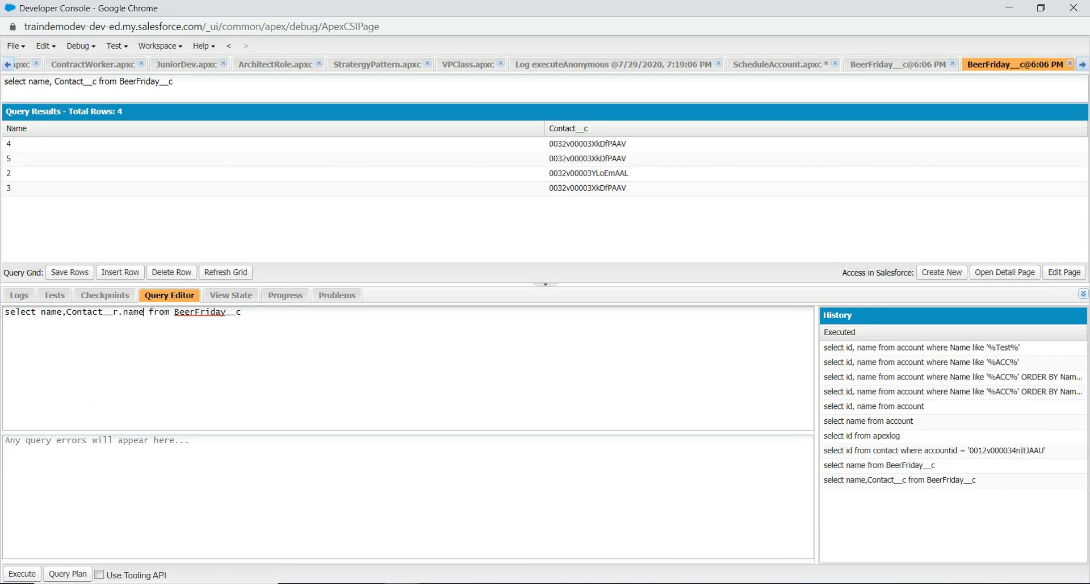
pyautogui.click(22, 573)
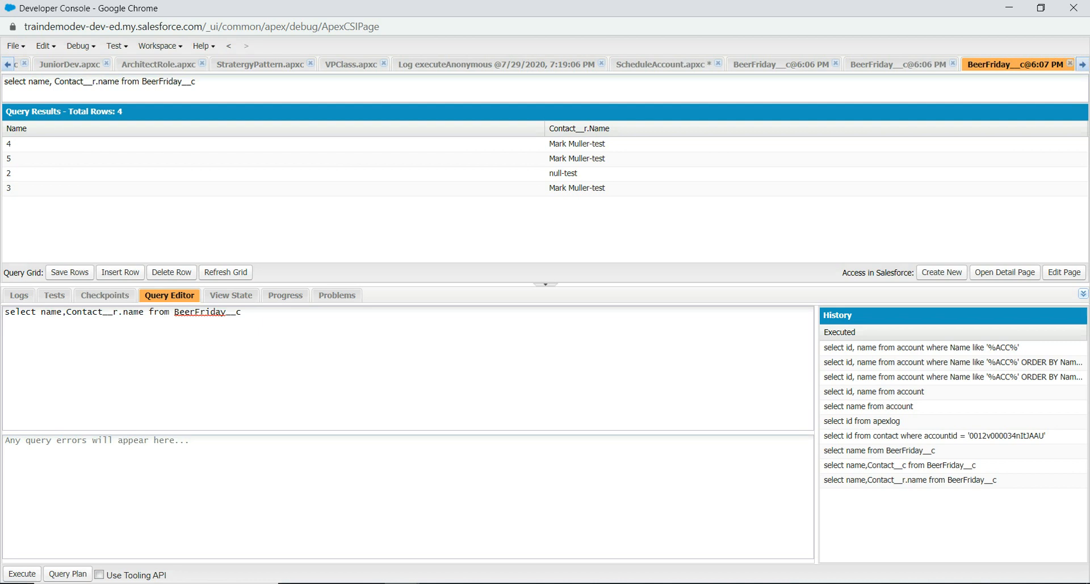
# Switch to Salesforce Setup and start a new custom field on BeerFriday with the Formula data type.
pyautogui.moveTo(404, 582)
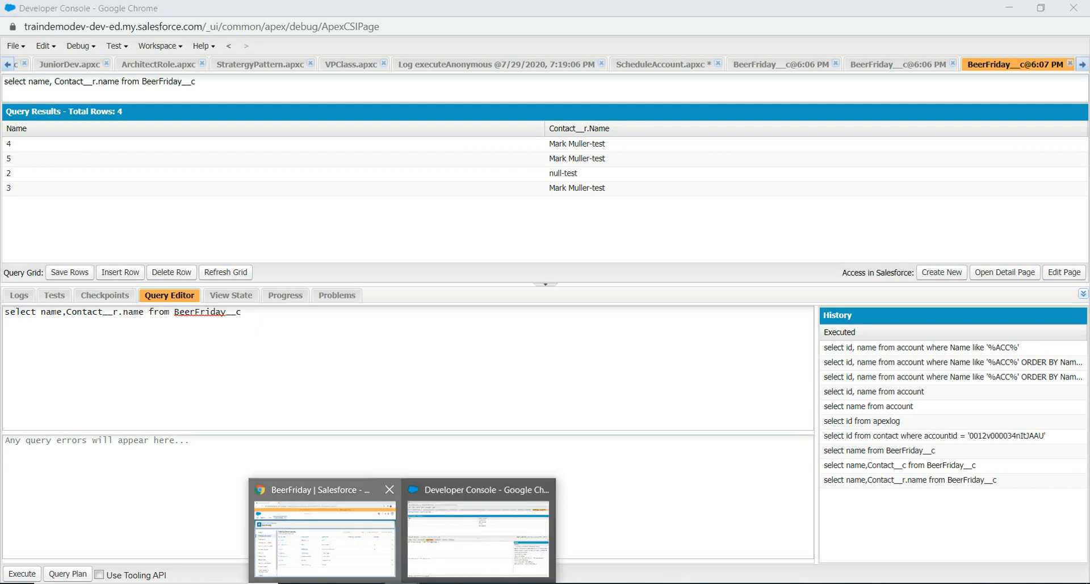
pyautogui.click(318, 525)
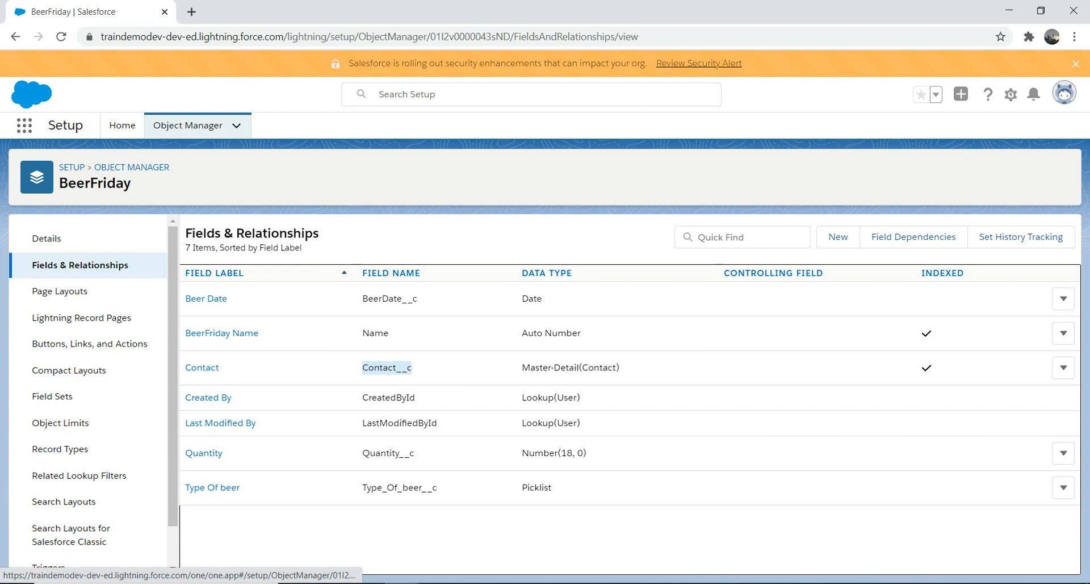
pyautogui.click(839, 237)
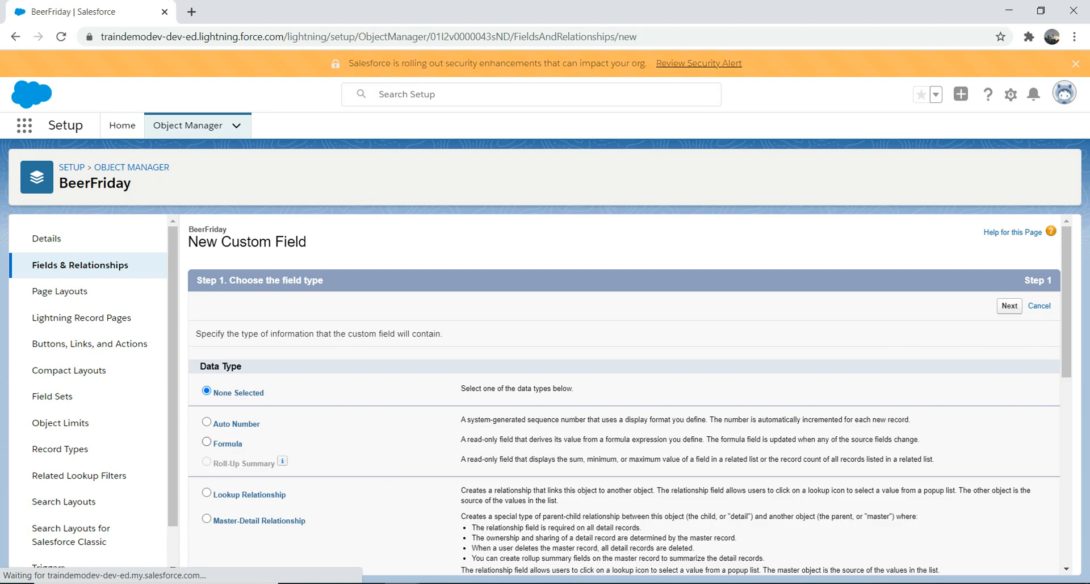
pyautogui.click(207, 442)
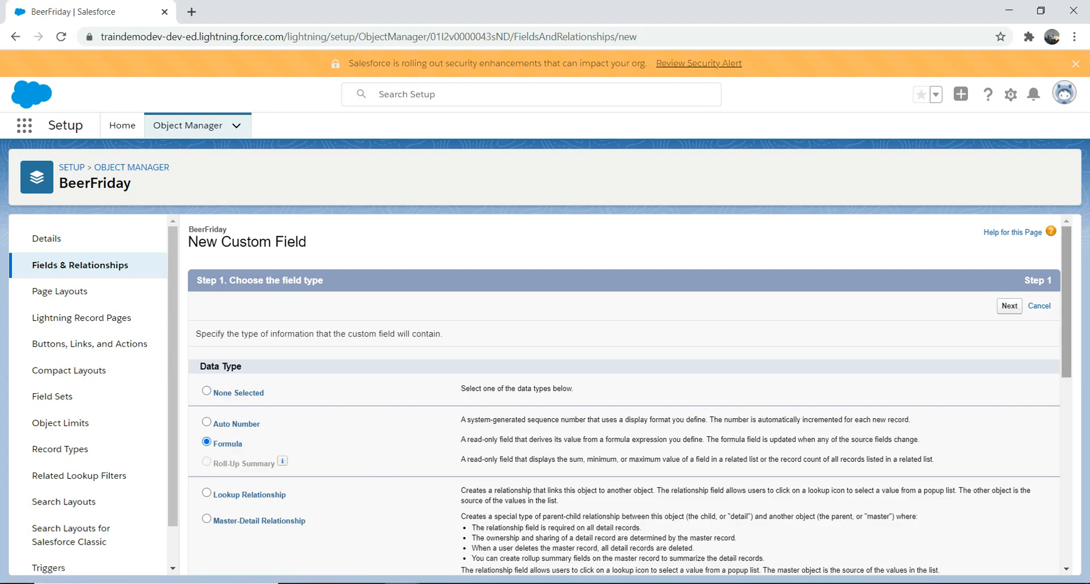
pyautogui.scroll(-10, 625, 397)
pyautogui.click(1010, 559)
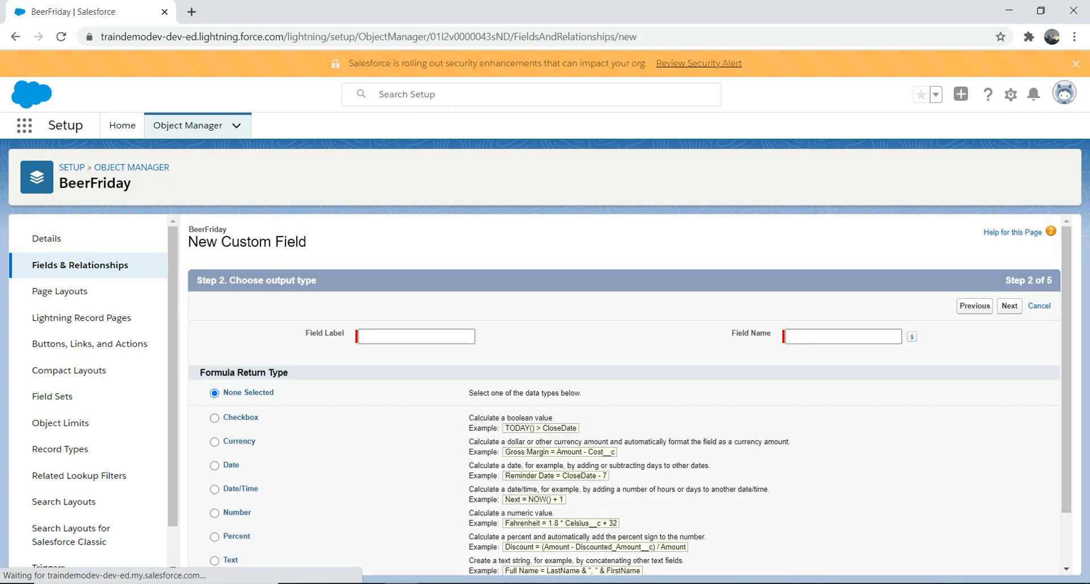
# Give the formula field a Text return type and the label and name ContactName, and continue to the formula entry.
pyautogui.scroll(-2, 625, 398)
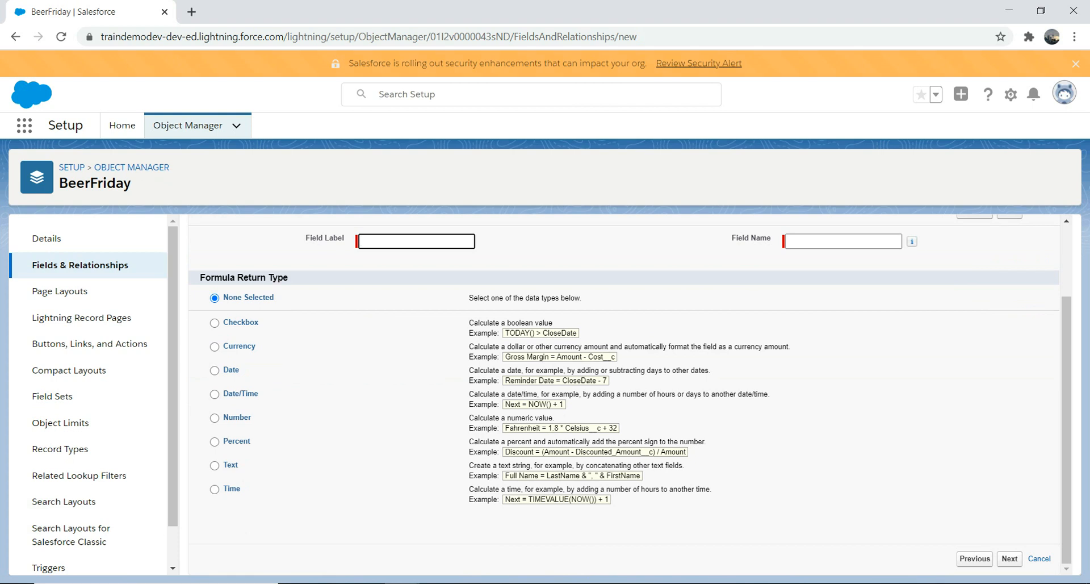
pyautogui.click(215, 466)
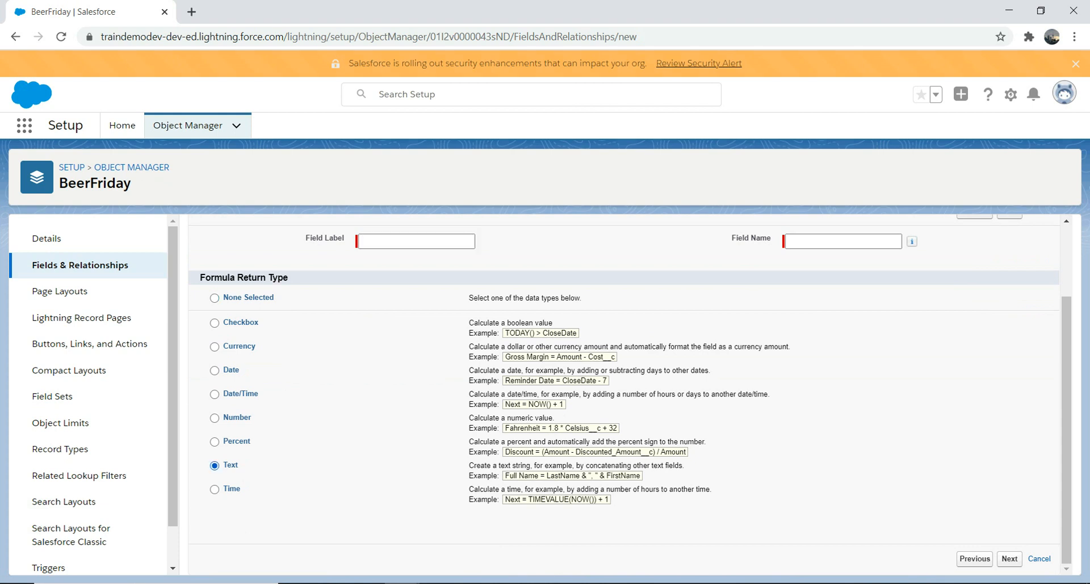
pyautogui.click(417, 242)
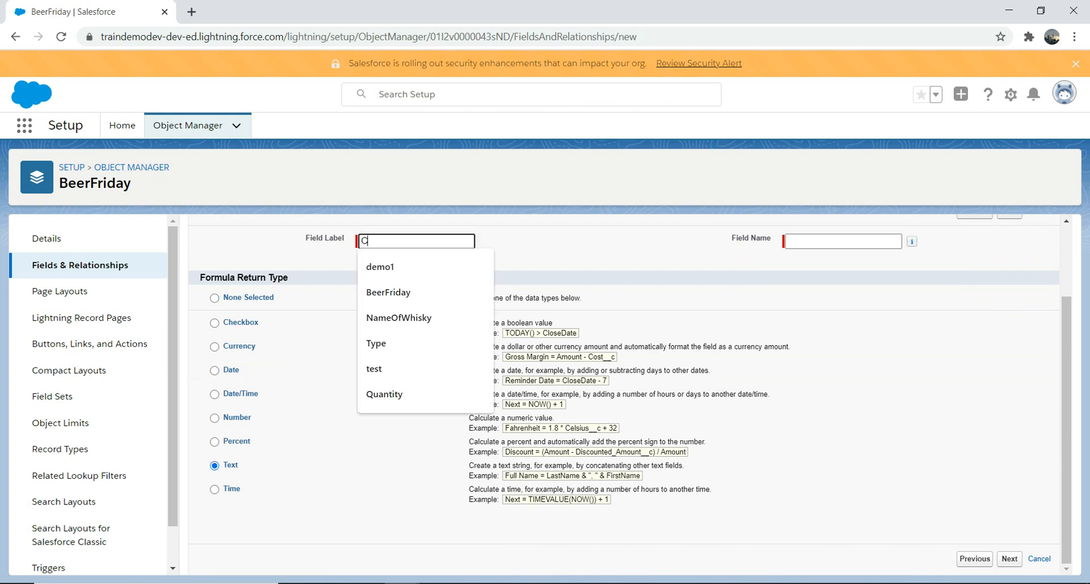
pyautogui.write('ContactName')
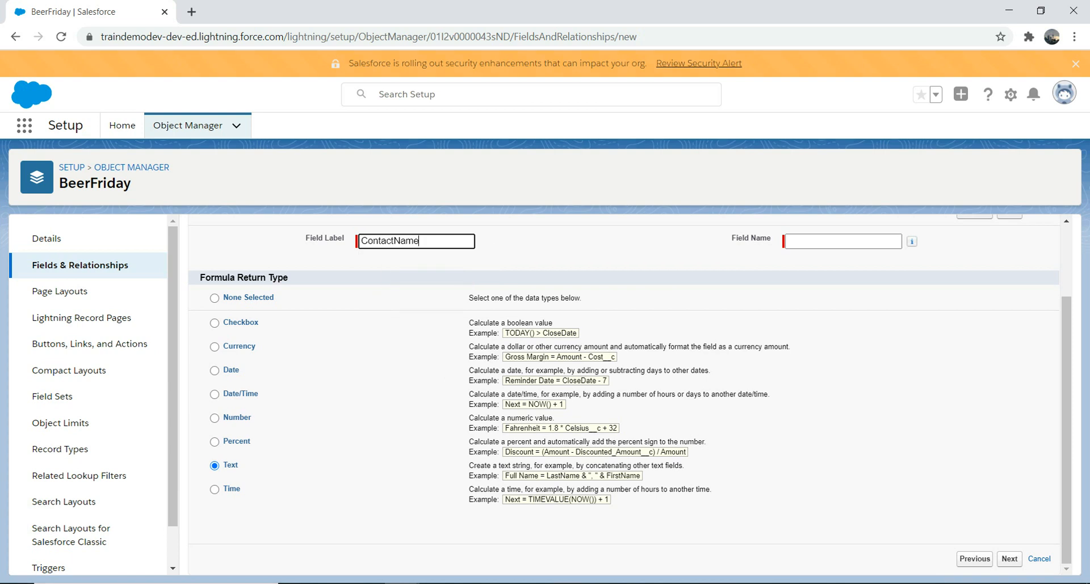
pyautogui.click(820, 240)
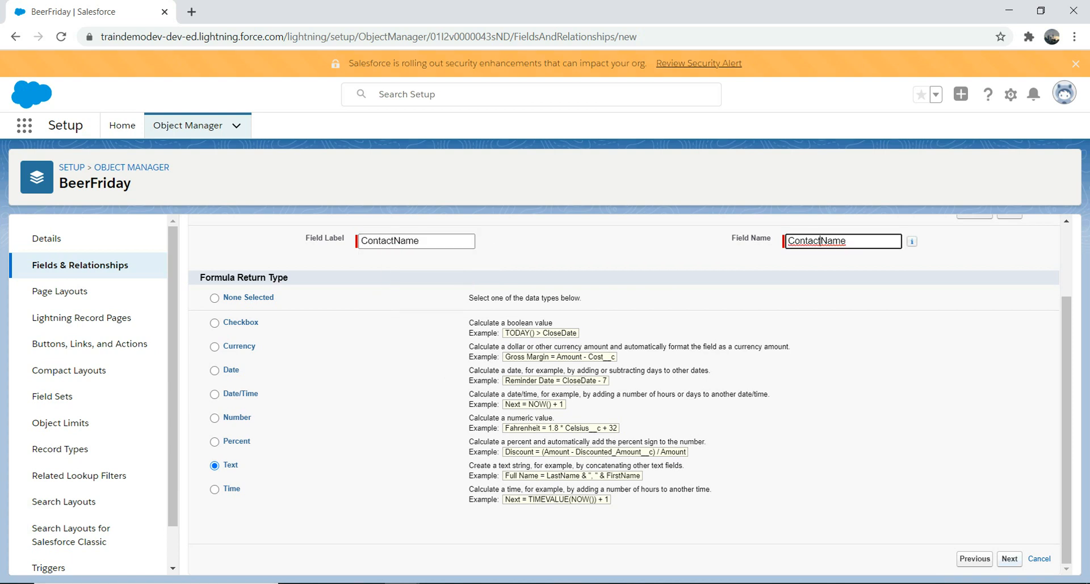
pyautogui.press('Return')
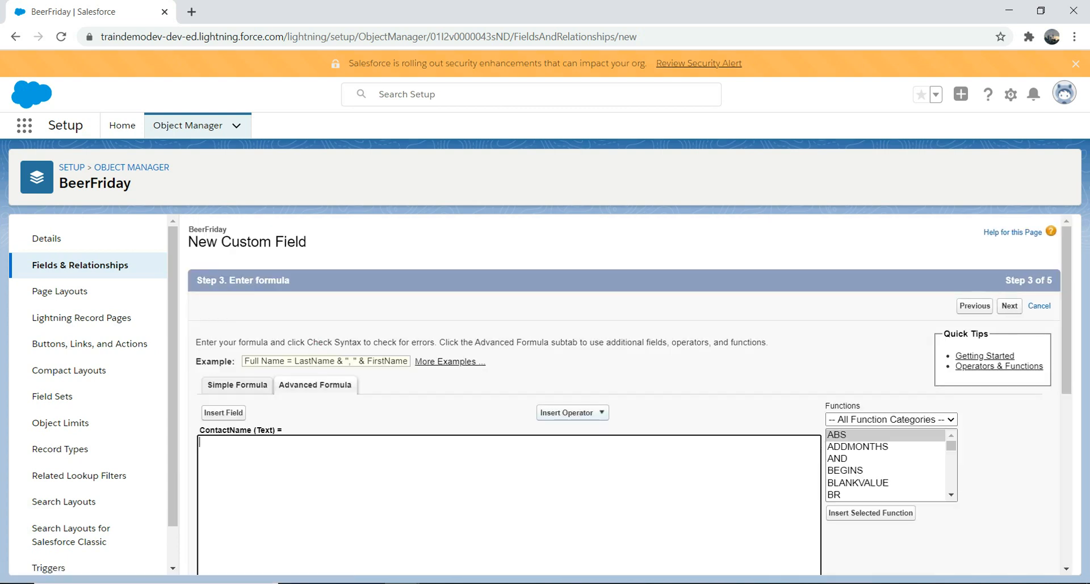
# Look at the simple formula editor for ContactName and return to the advanced formula editor.
pyautogui.scroll(-2, 629, 370)
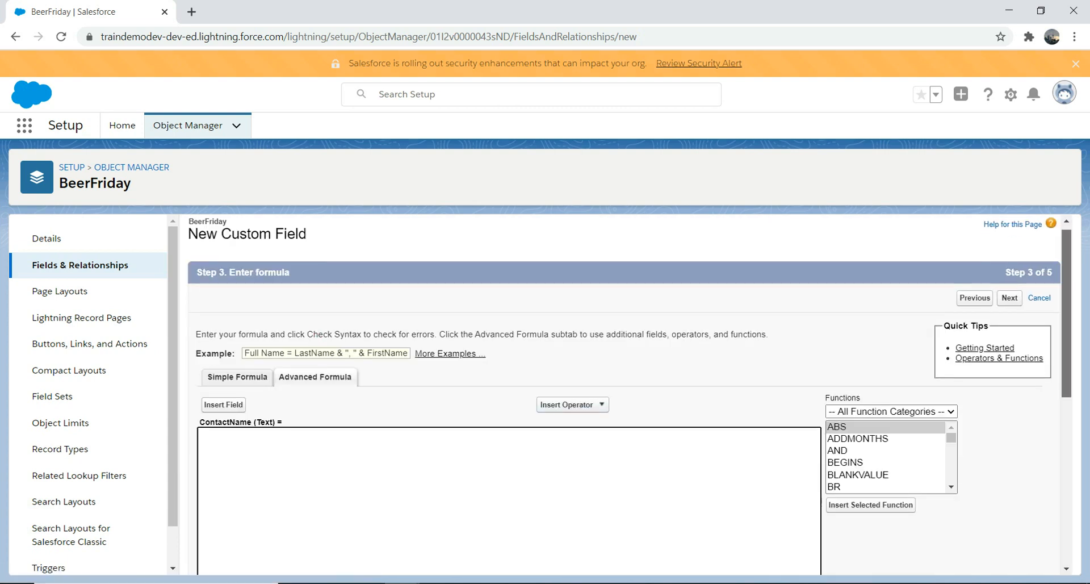
pyautogui.scroll(-1, 511, 369)
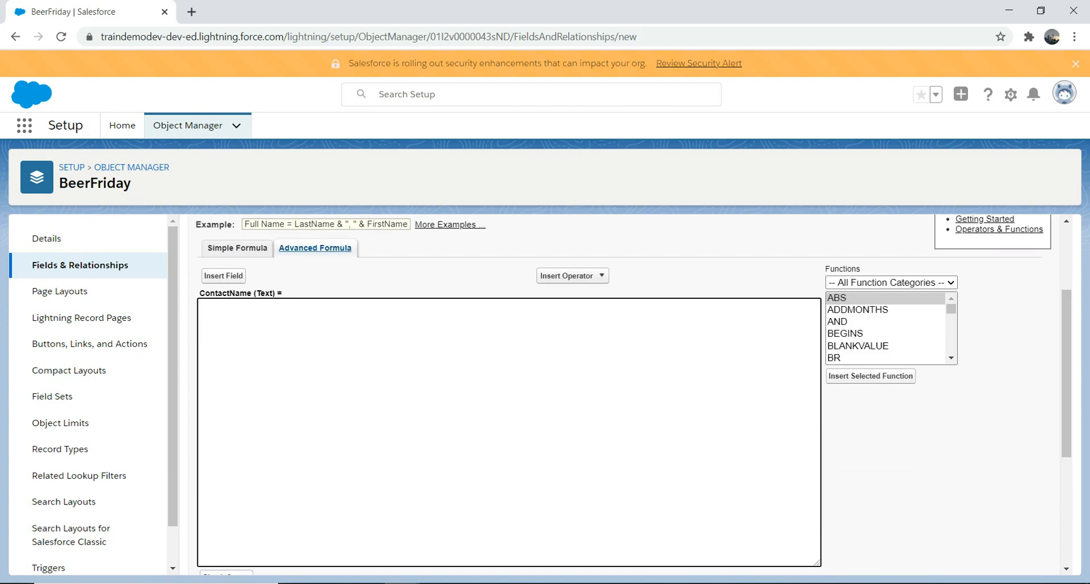
pyautogui.click(237, 248)
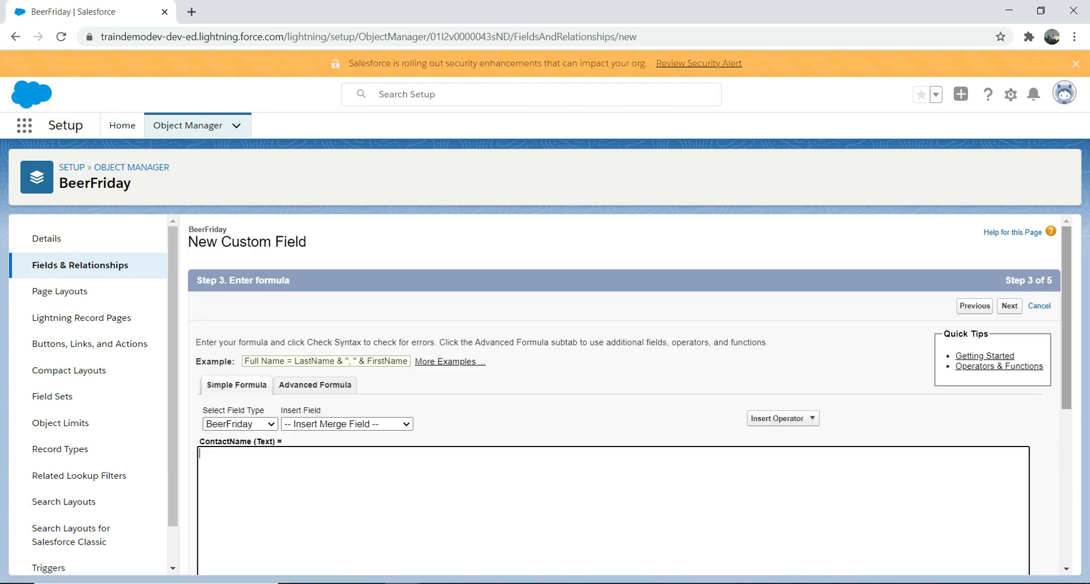
pyautogui.scroll(-1, 625, 340)
pyautogui.click(315, 321)
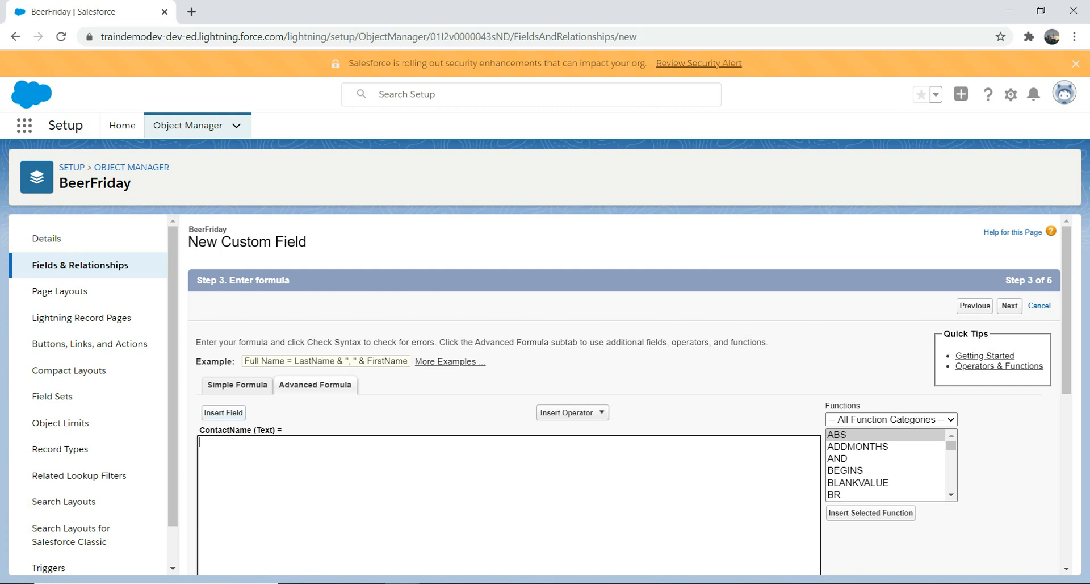
pyautogui.click(223, 412)
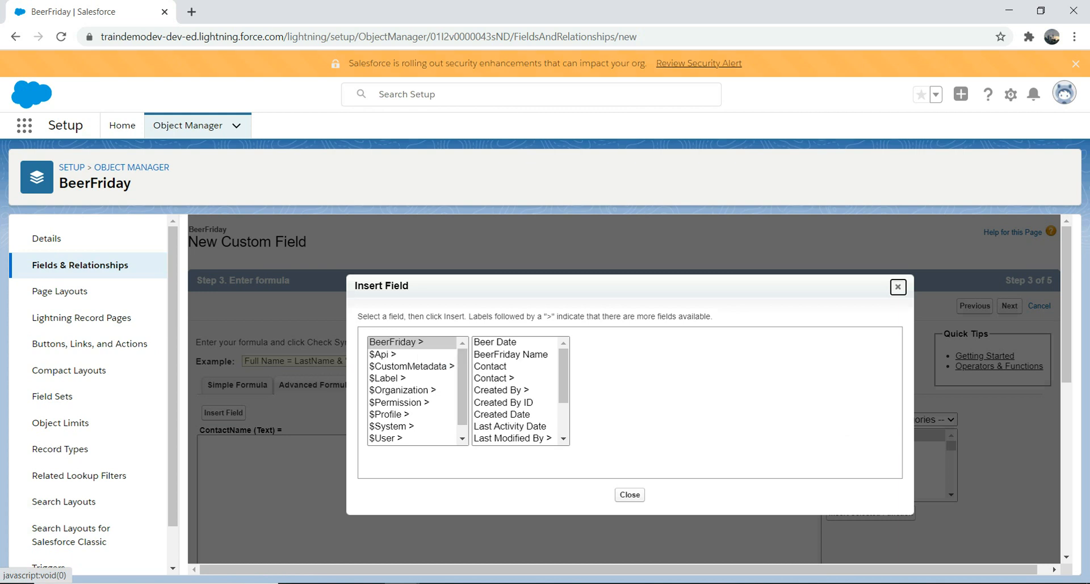
pyautogui.click(491, 367)
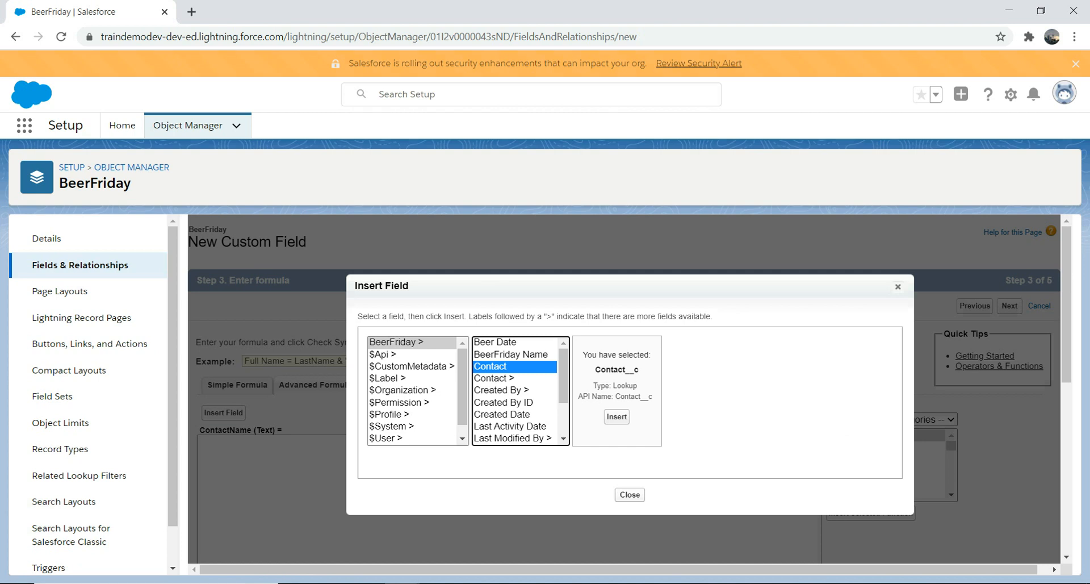
pyautogui.click(495, 378)
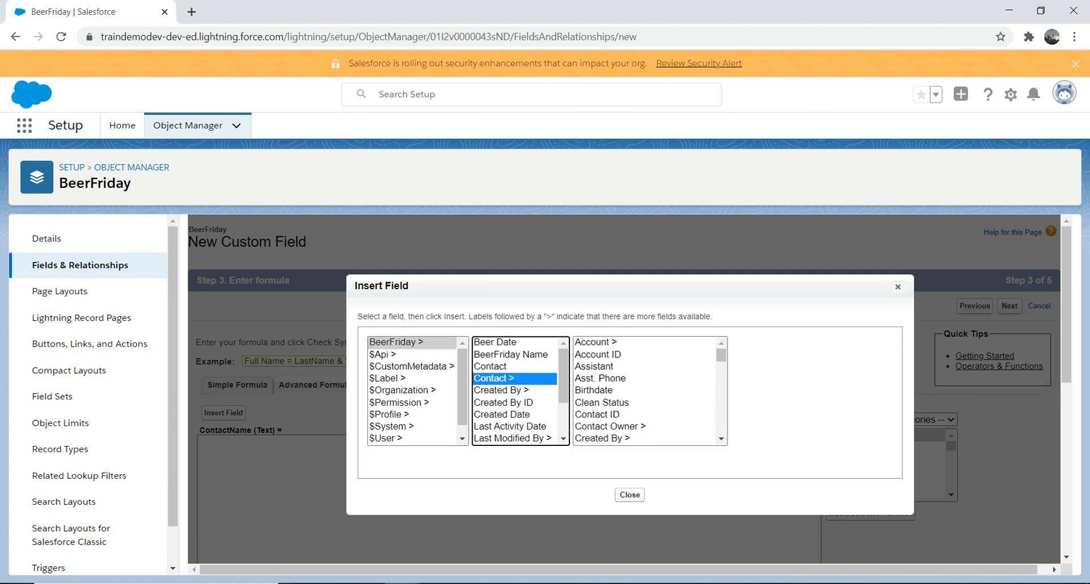
pyautogui.moveTo(721, 355)
pyautogui.mouseDown()
pyautogui.moveTo(721, 426)
pyautogui.moveTo(721, 353)
pyautogui.mouseUp()
pyautogui.click(722, 438)
pyautogui.click(721, 439)
pyautogui.click(721, 438)
pyautogui.click(721, 439)
pyautogui.click(722, 439)
pyautogui.click(721, 439)
pyautogui.click(721, 439)
pyautogui.click(721, 439)
pyautogui.click(721, 439)
pyautogui.click(721, 439)
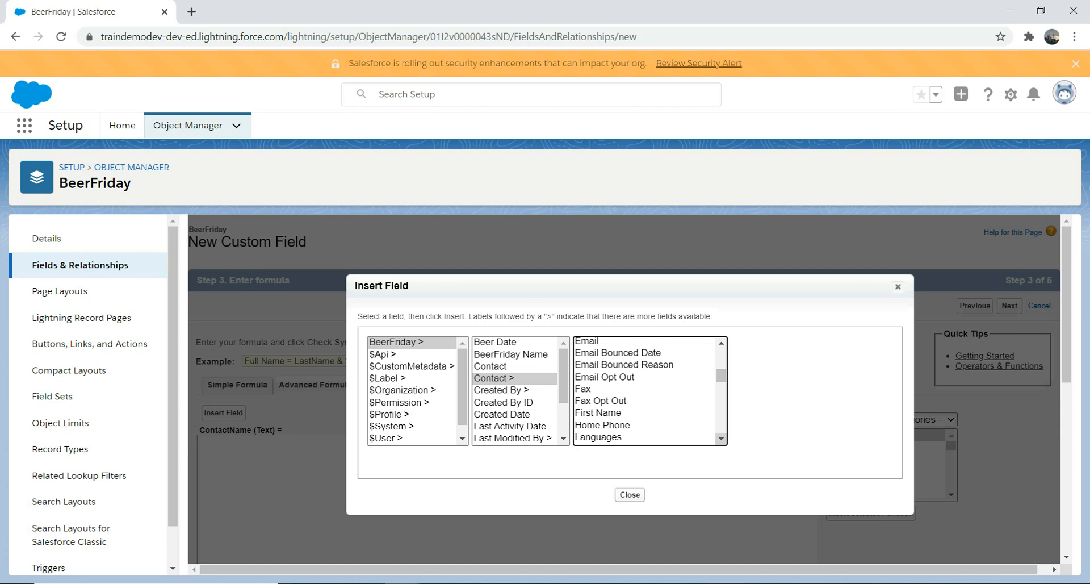
pyautogui.click(721, 439)
pyautogui.click(721, 439)
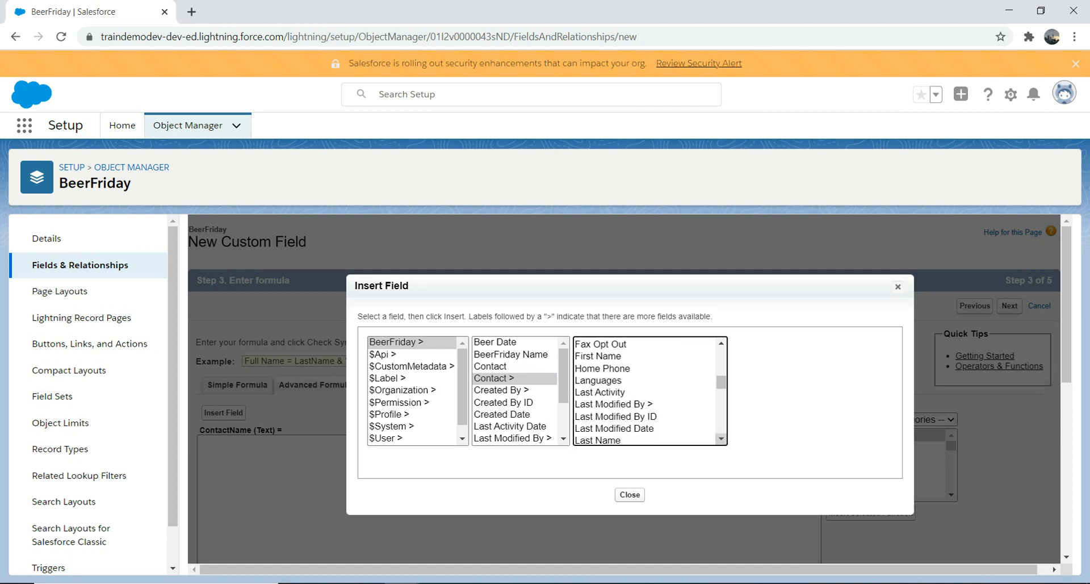
pyautogui.click(721, 439)
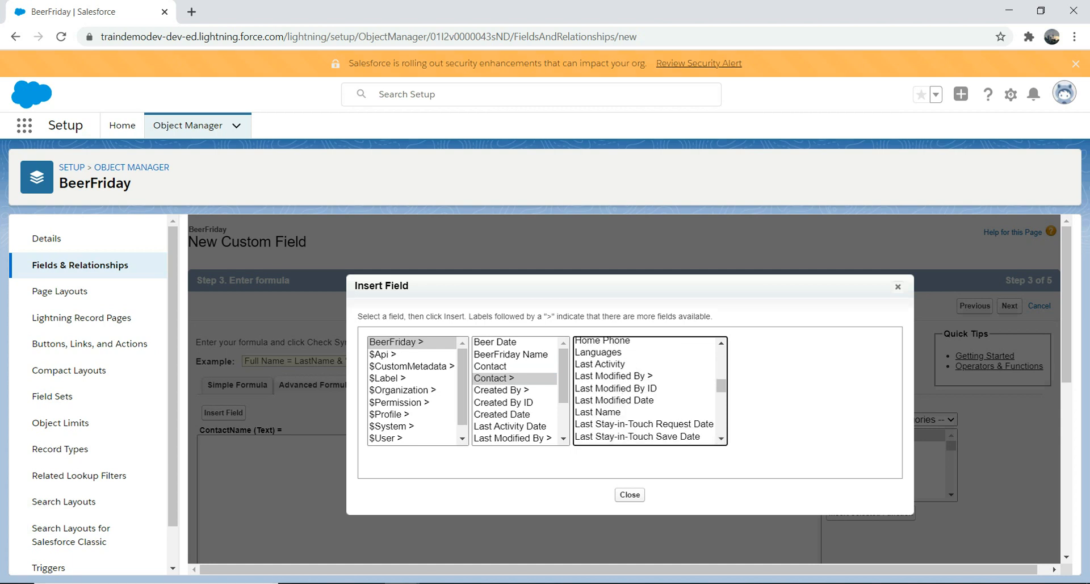
pyautogui.click(598, 413)
pyautogui.click(630, 495)
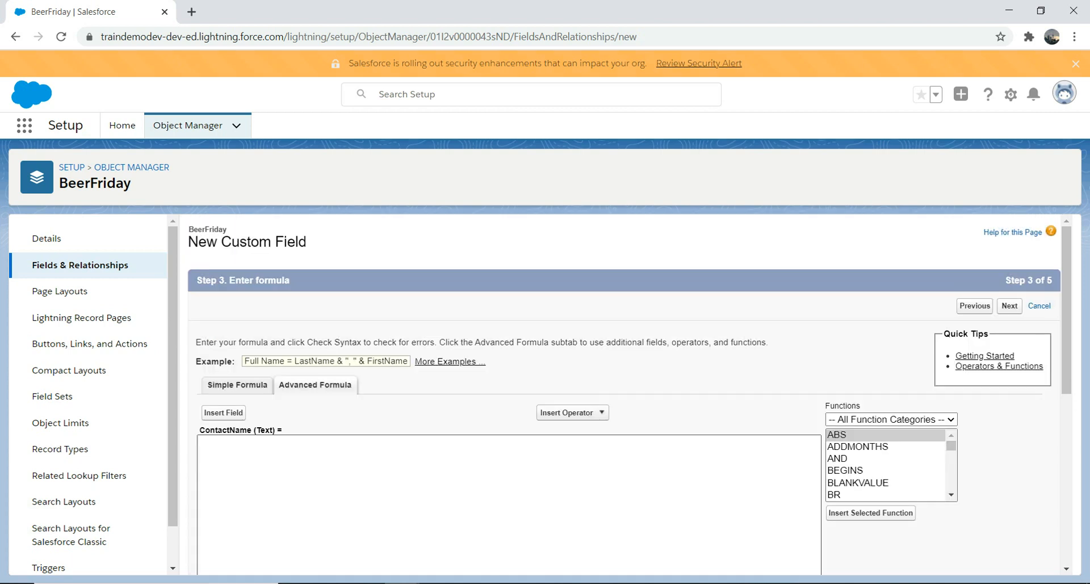
# Insert the related contact's Last Name field into the ContactName formula as Contact__r.LastName.
pyautogui.click(200, 442)
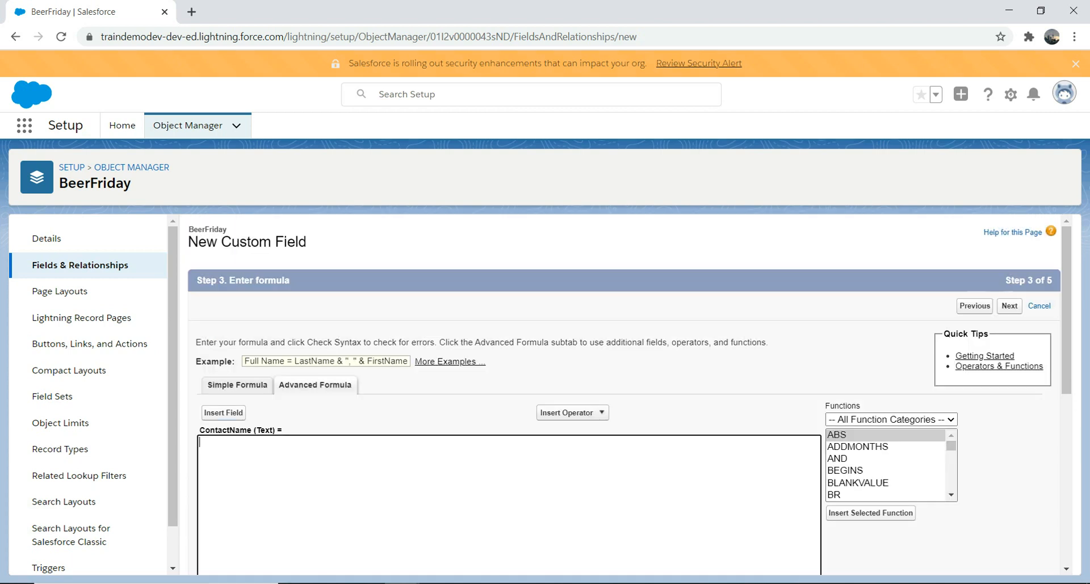
pyautogui.click(223, 412)
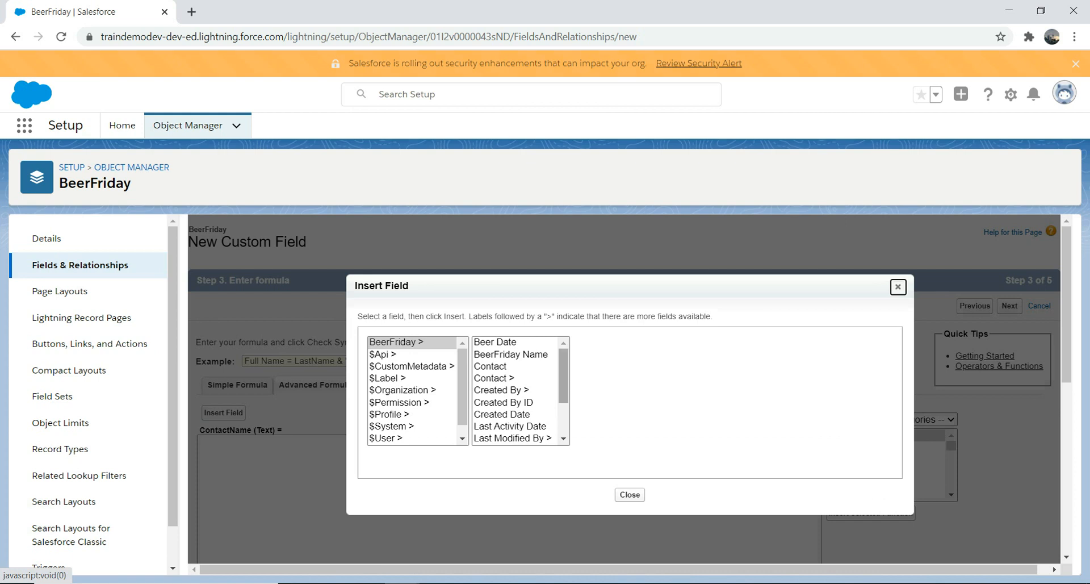
pyautogui.click(494, 378)
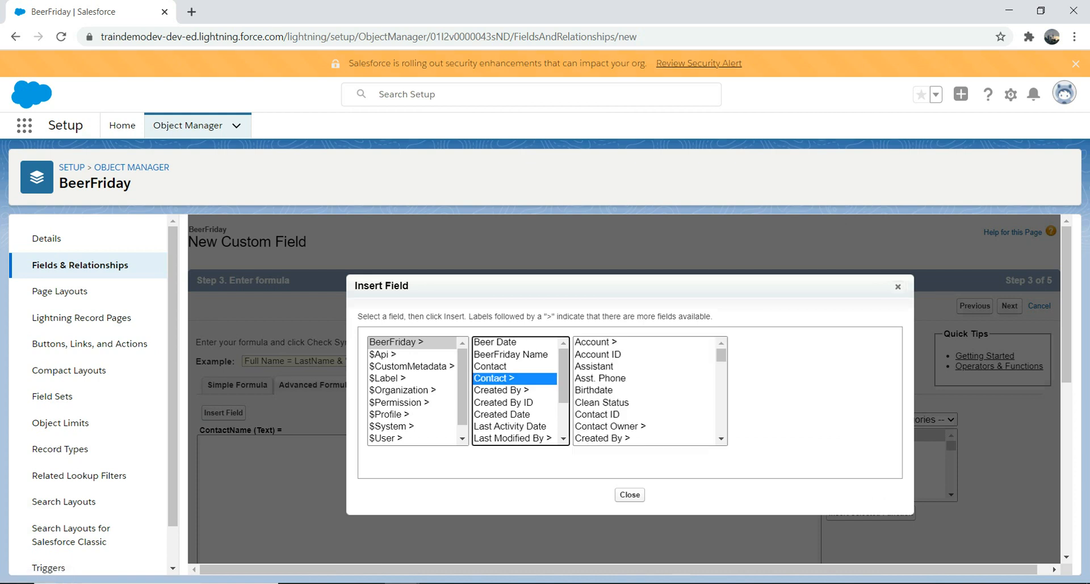
pyautogui.click(721, 439)
pyautogui.click(721, 439)
pyautogui.click(722, 439)
pyautogui.click(721, 439)
pyautogui.click(721, 439)
pyautogui.click(721, 439)
pyautogui.click(721, 439)
pyautogui.click(721, 439)
pyautogui.click(722, 439)
pyautogui.click(721, 439)
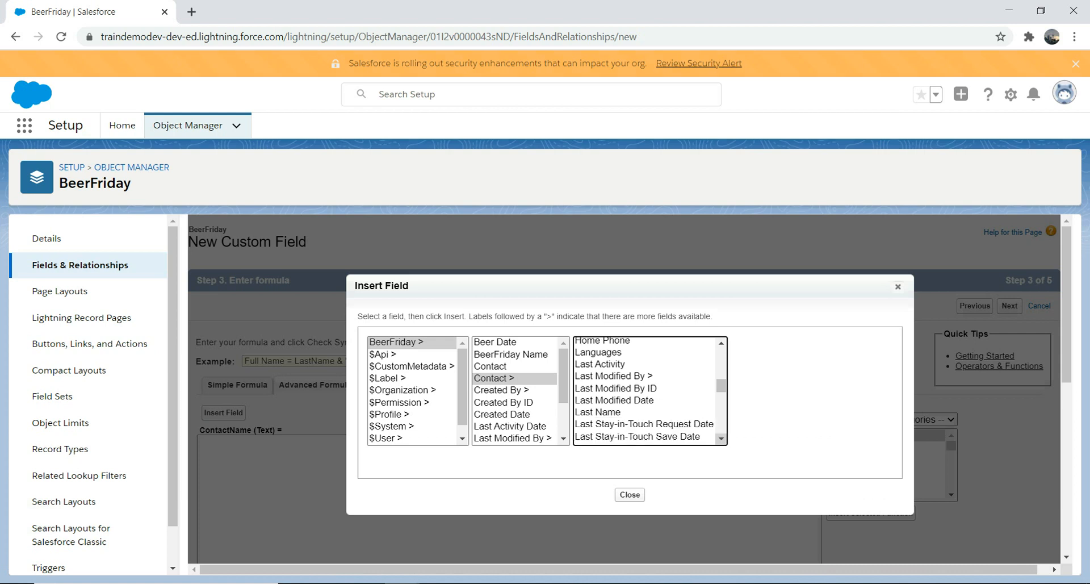
pyautogui.click(598, 412)
pyautogui.click(791, 417)
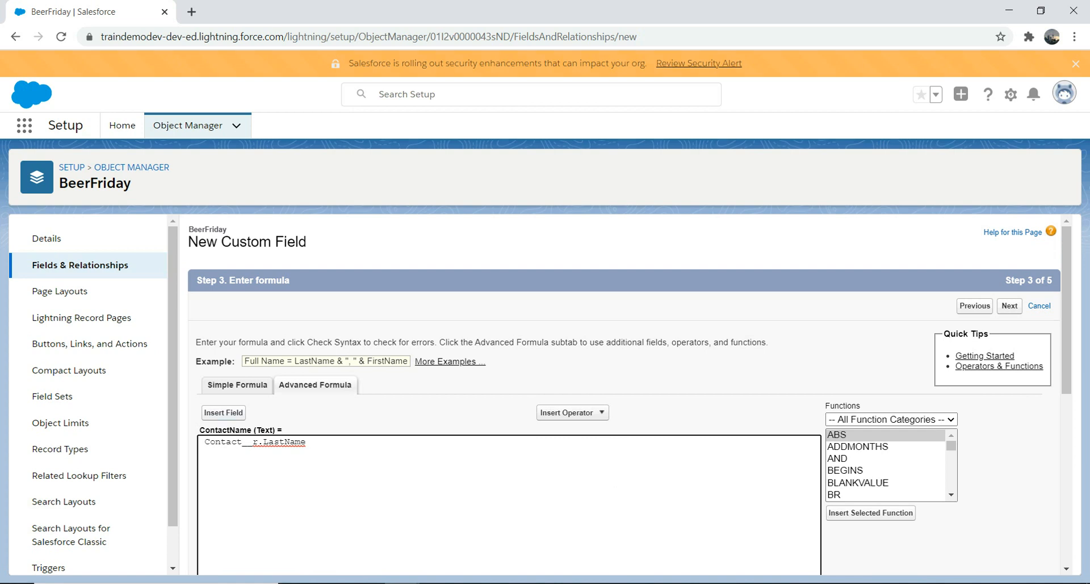
# Examine which fields of the contact's parent Account can be inserted in the formula, and leave without inserting any.
pyautogui.click(223, 412)
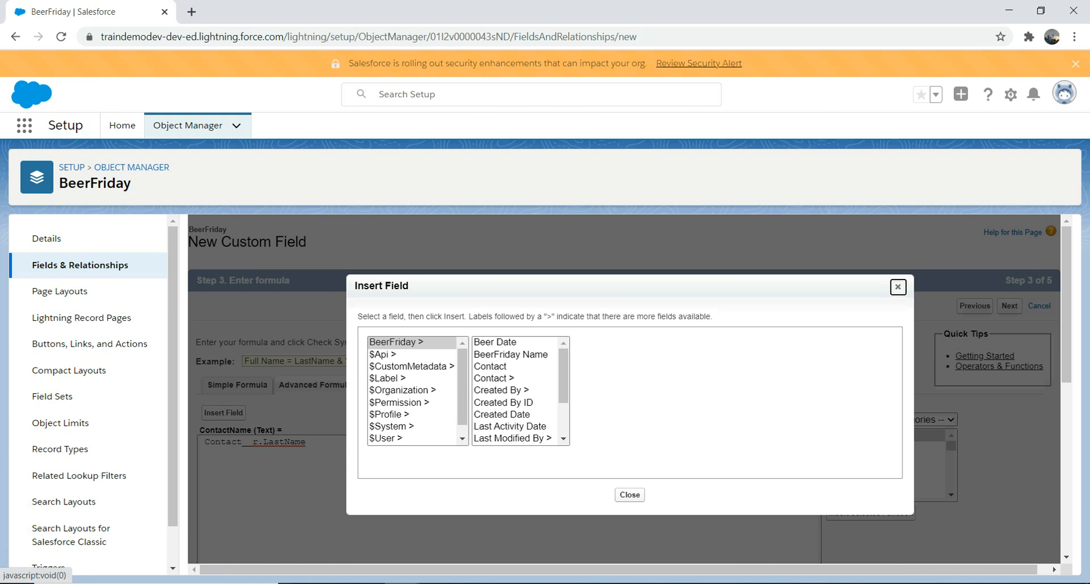
pyautogui.click(494, 378)
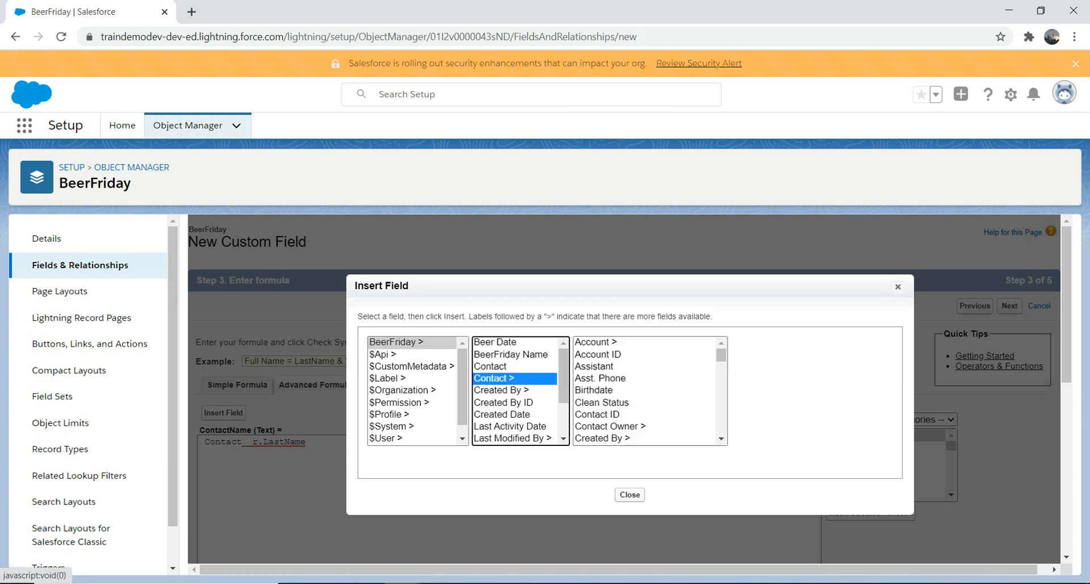
pyautogui.click(596, 343)
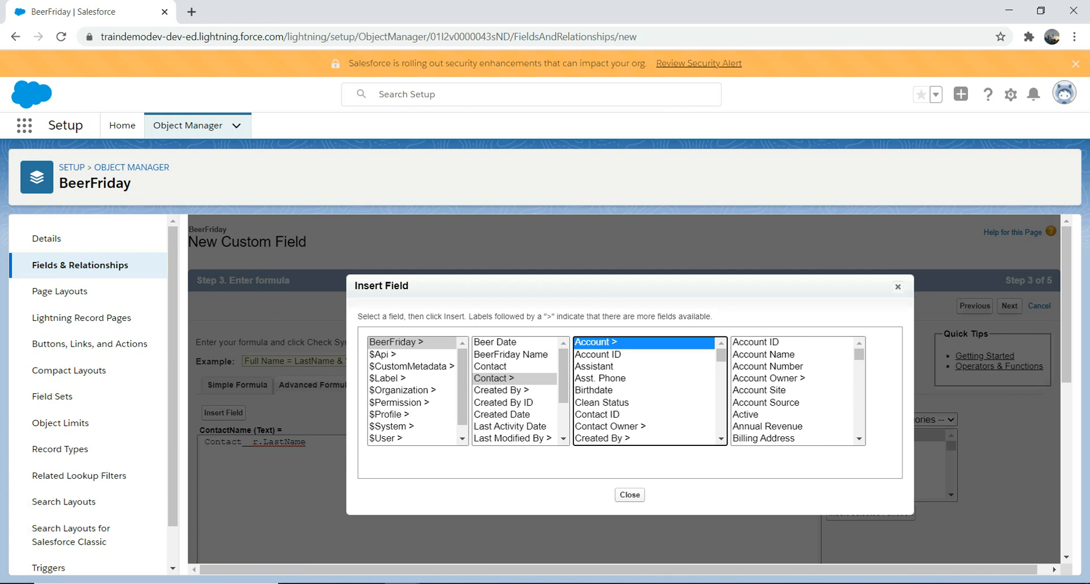
pyautogui.click(897, 286)
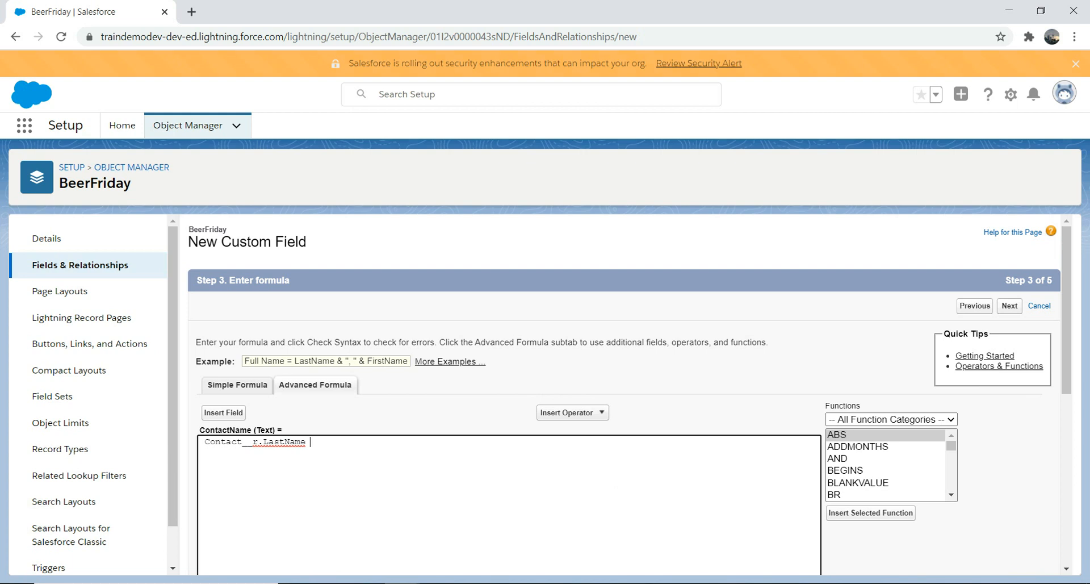
# Examine the operators and function categories available for the ContactName formula.
pyautogui.scroll(-2, 573, 341)
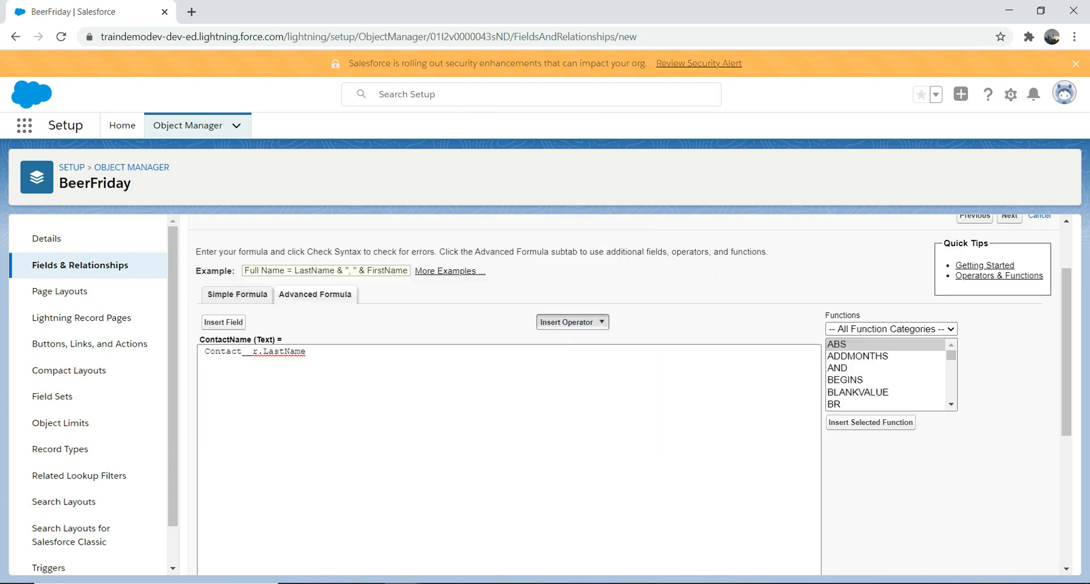
pyautogui.click(572, 322)
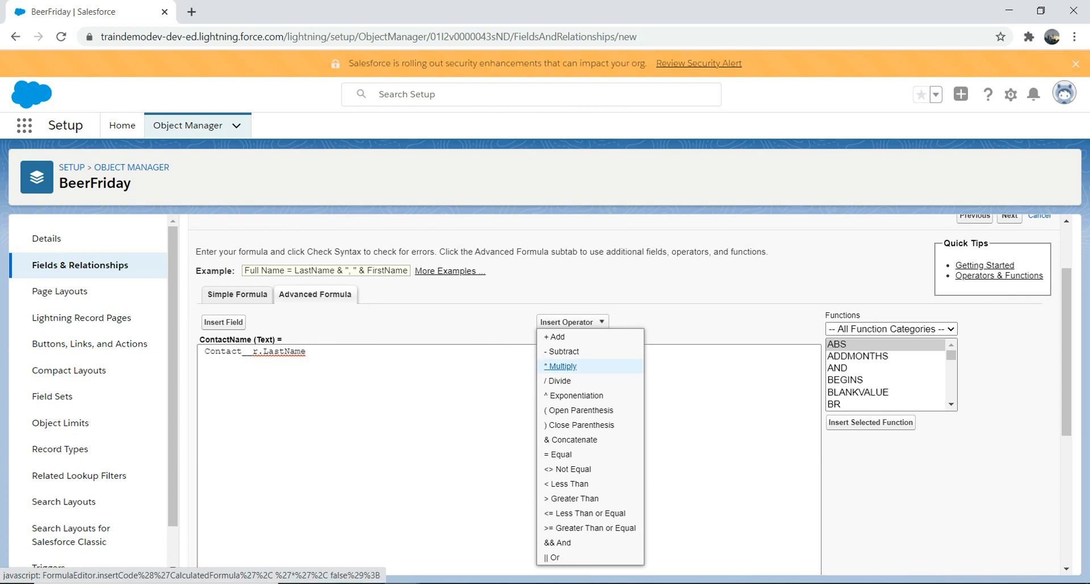
pyautogui.click(562, 365)
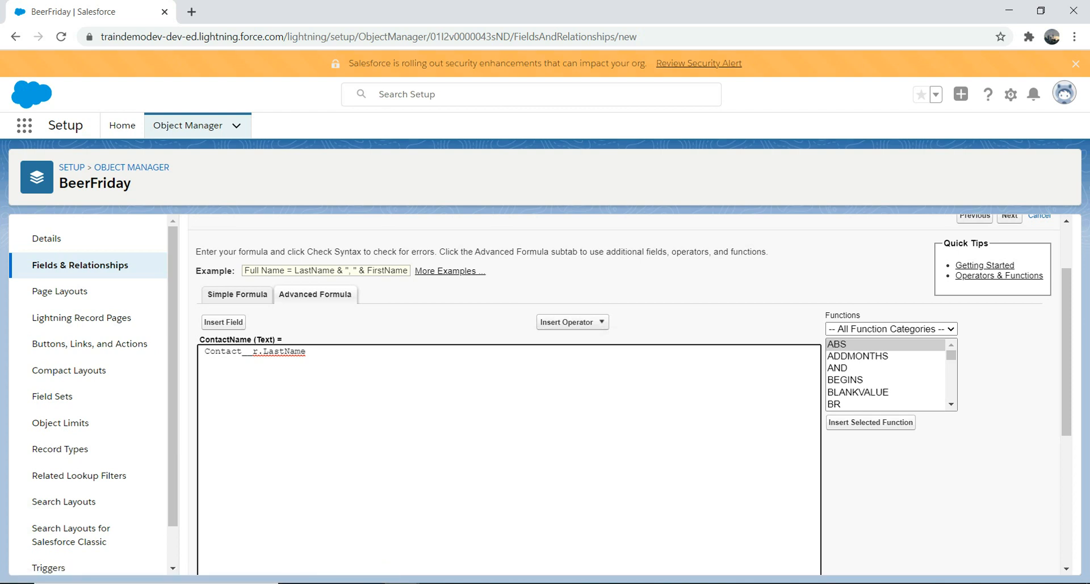
pyautogui.click(891, 329)
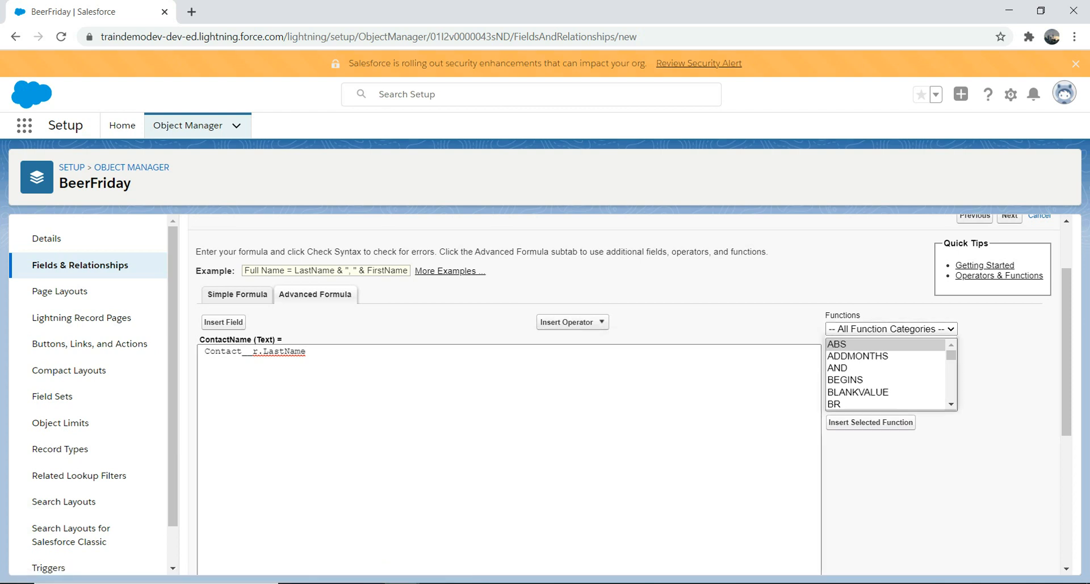
# List the Logical functions for the ContactName formula and read the syntax and description of the IF function.
pyautogui.click(891, 329)
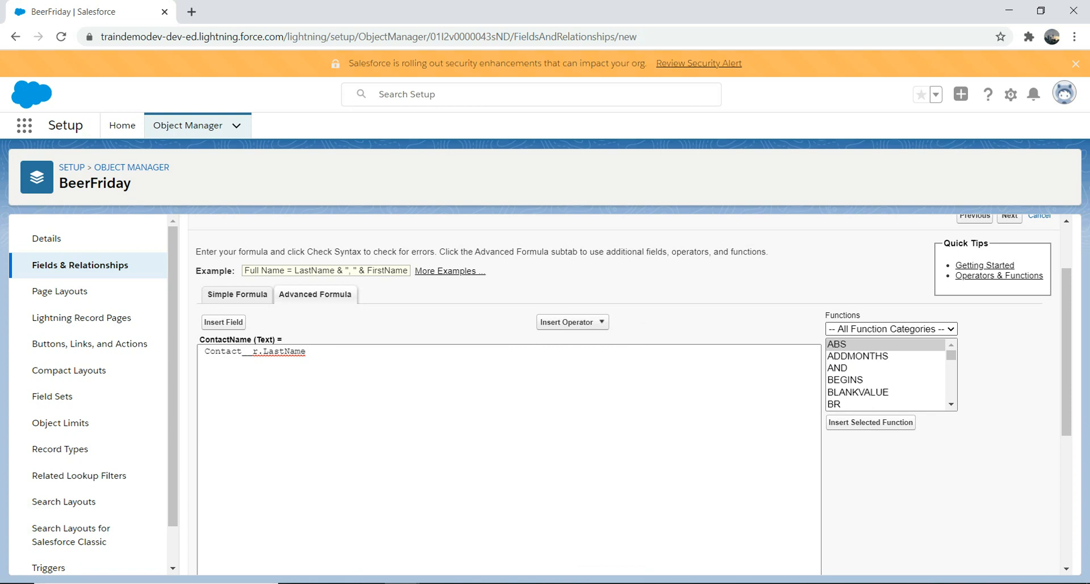
pyautogui.click(949, 329)
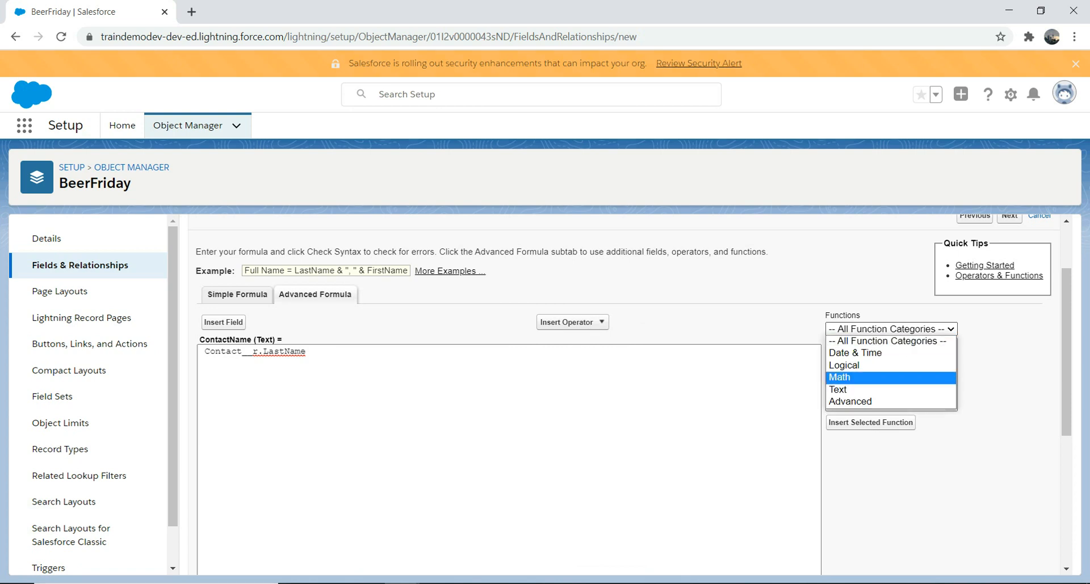
pyautogui.click(846, 365)
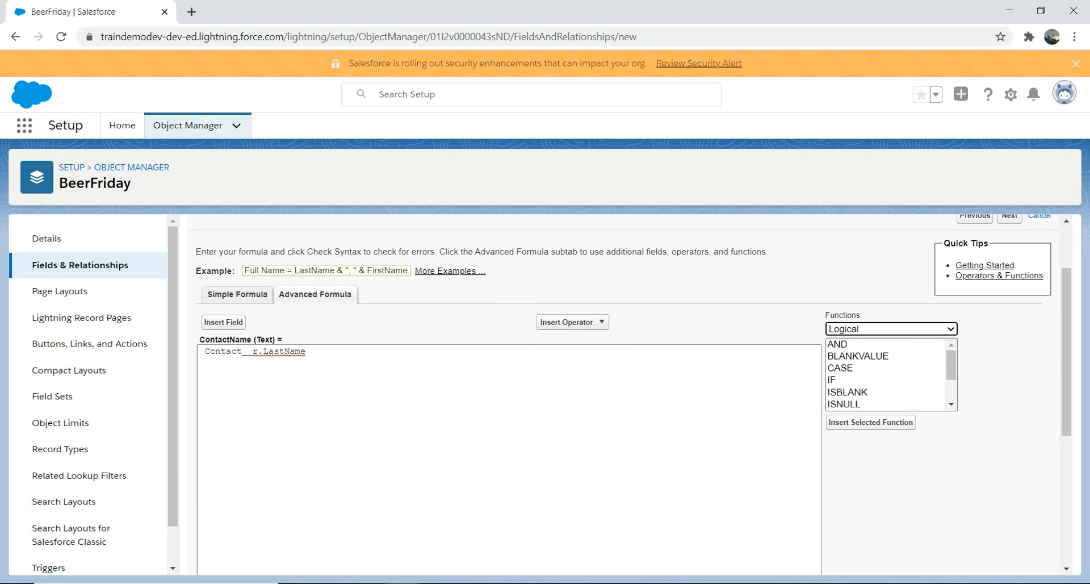
pyautogui.click(833, 381)
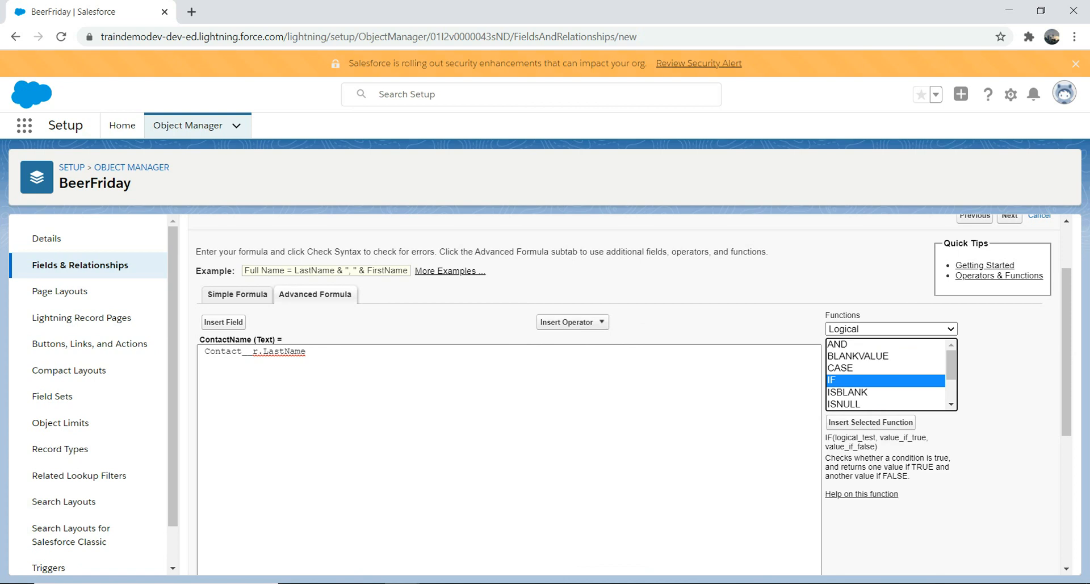
pyautogui.moveTo(879, 447); pyautogui.dragTo(826, 438)
pyautogui.click(879, 447)
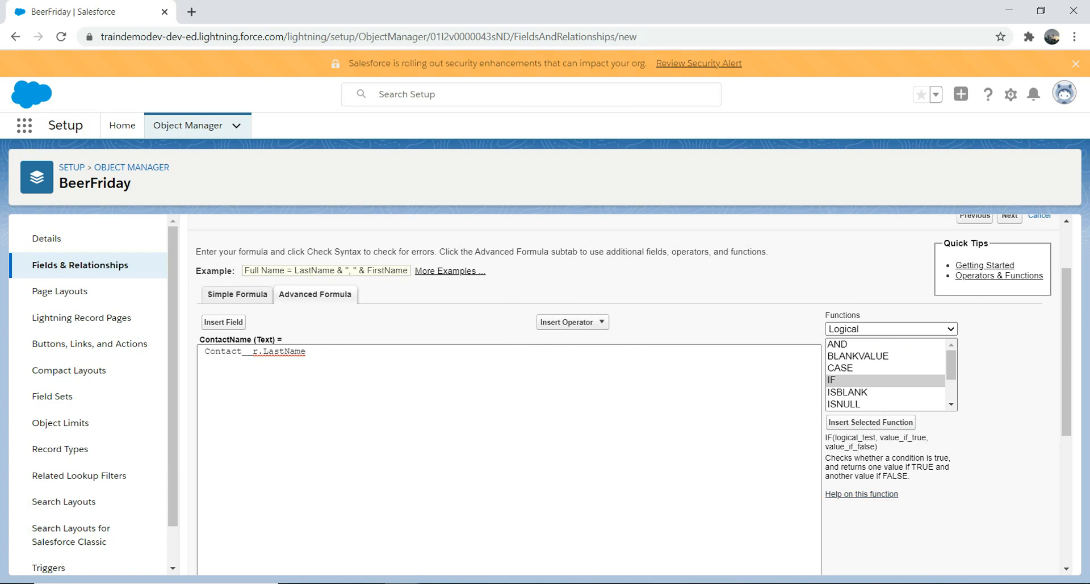
# Open the help article on the IF function in a separate browser tab and return to the ContactName formula editor.
pyautogui.rightClick(861, 493)
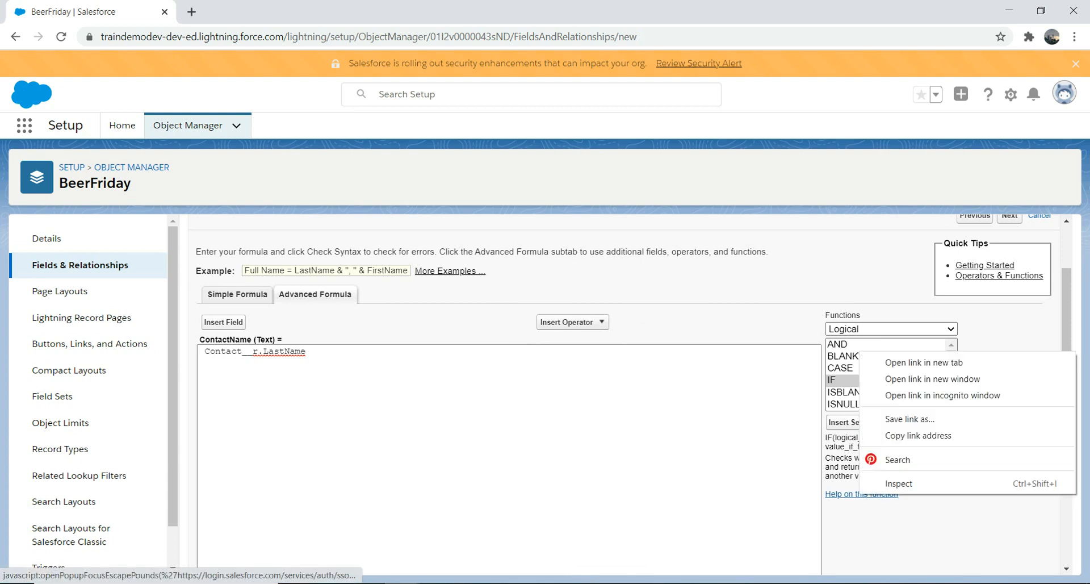
pyautogui.click(924, 362)
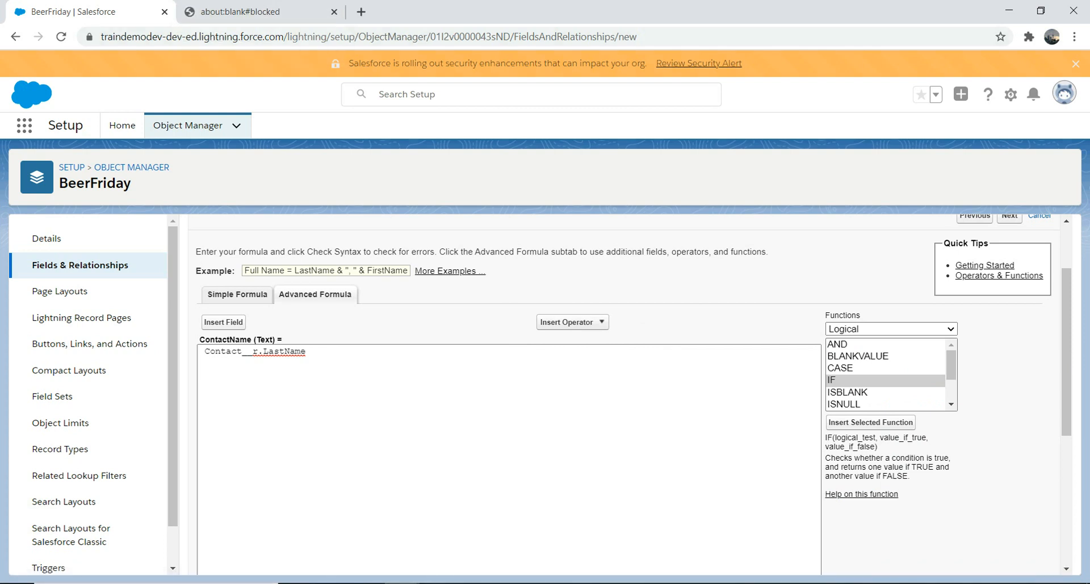
pyautogui.click(862, 494)
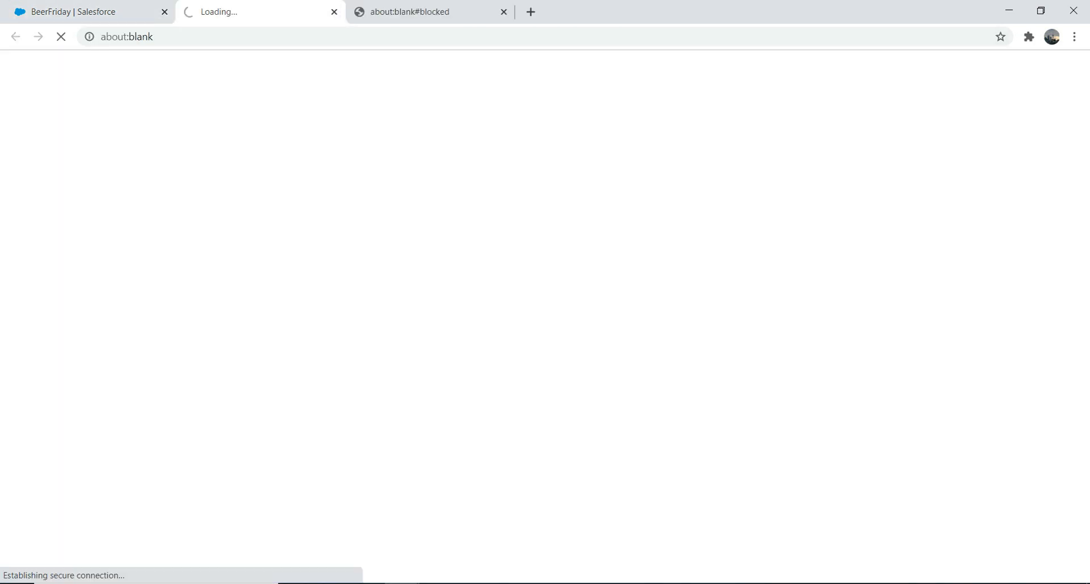
pyautogui.click(504, 12)
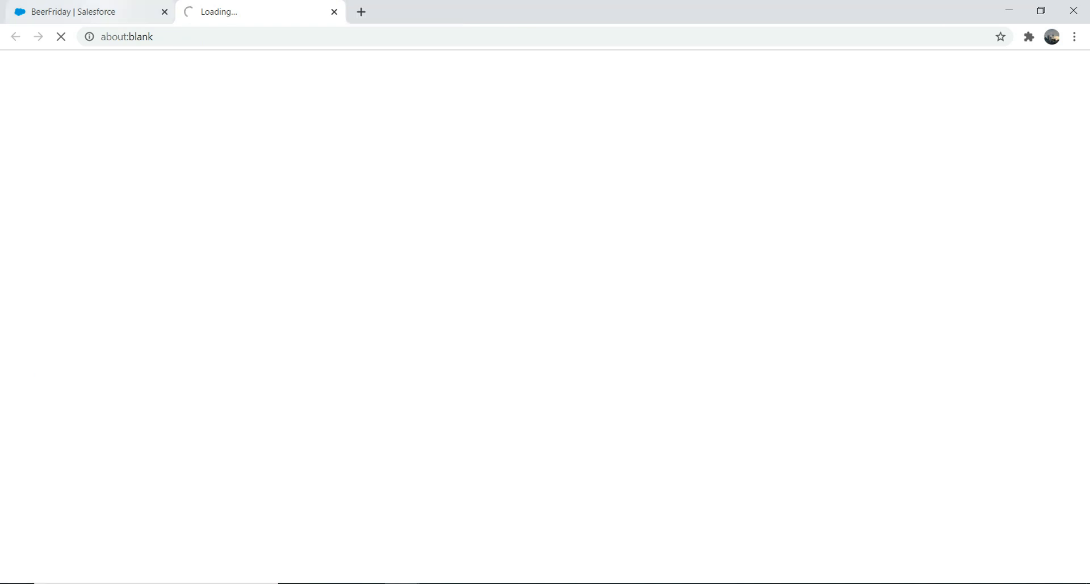
pyautogui.click(114, 12)
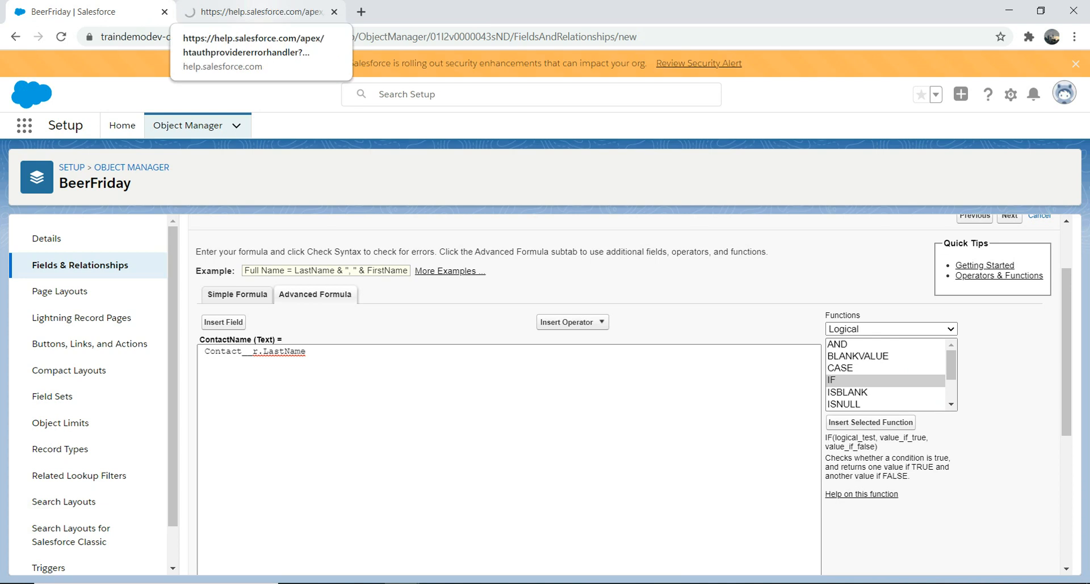
# Read the descriptions of the AND, ISNULL and ISBLANK logical functions.
pyautogui.click(310, 351)
pyautogui.moveTo(1067, 352); pyautogui.dragTo(1066, 377)
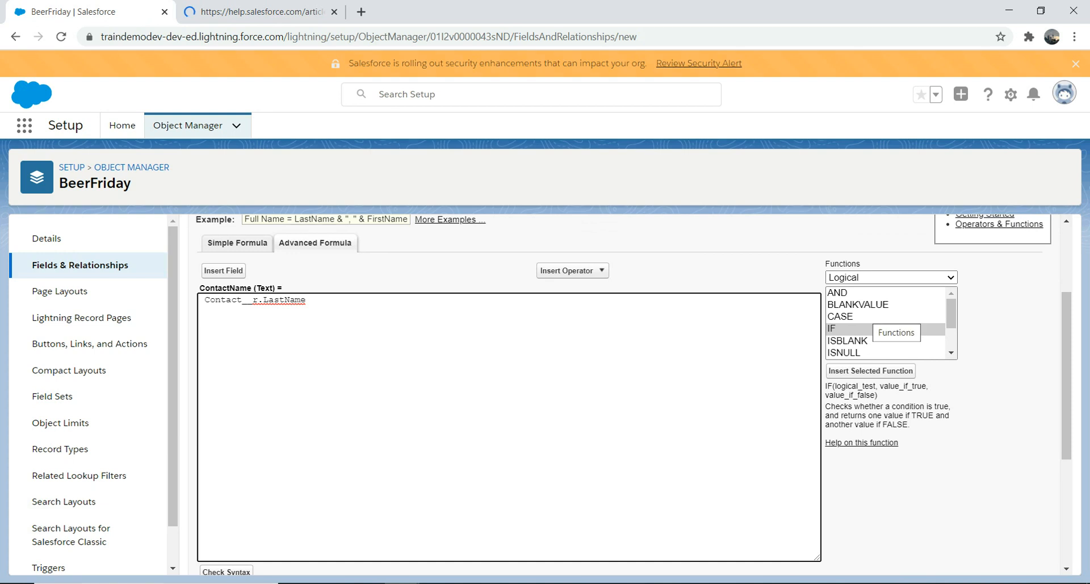
pyautogui.click(839, 293)
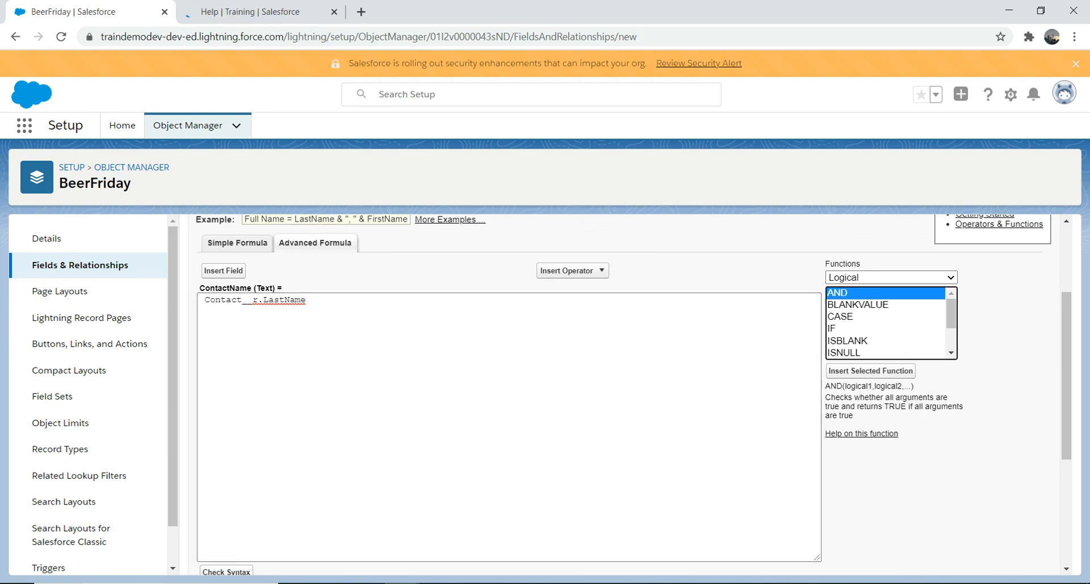
pyautogui.click(845, 353)
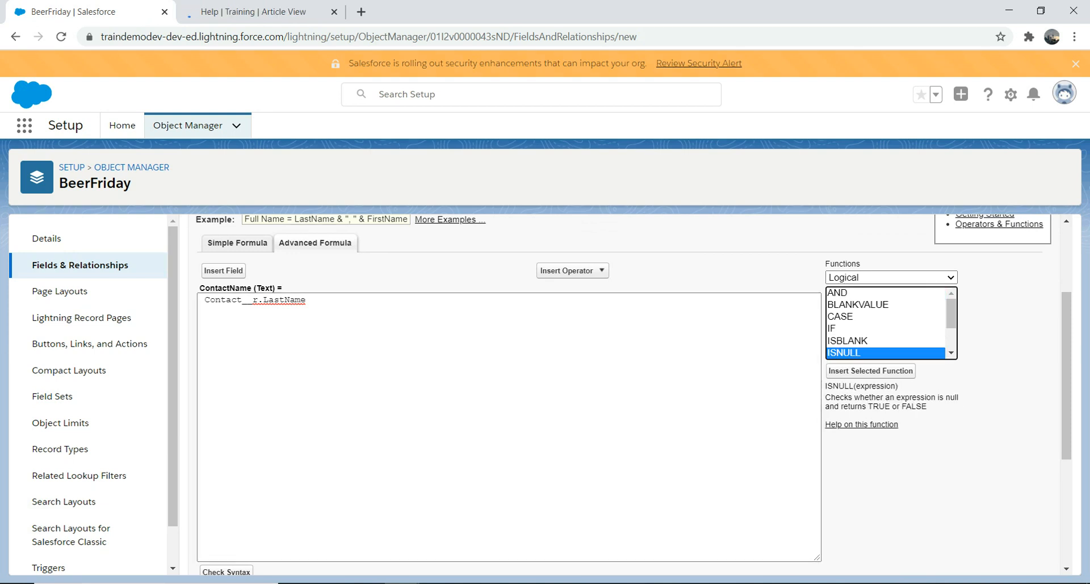
pyautogui.click(848, 340)
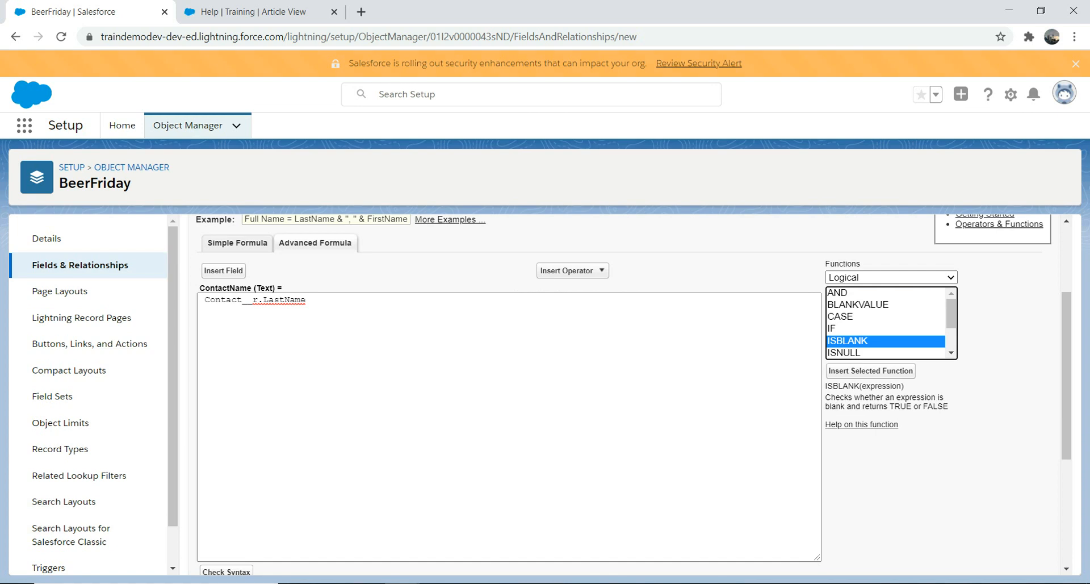
# Examine which functions the Date & Time, Math, Text and Advanced categories offer.
pyautogui.click(891, 278)
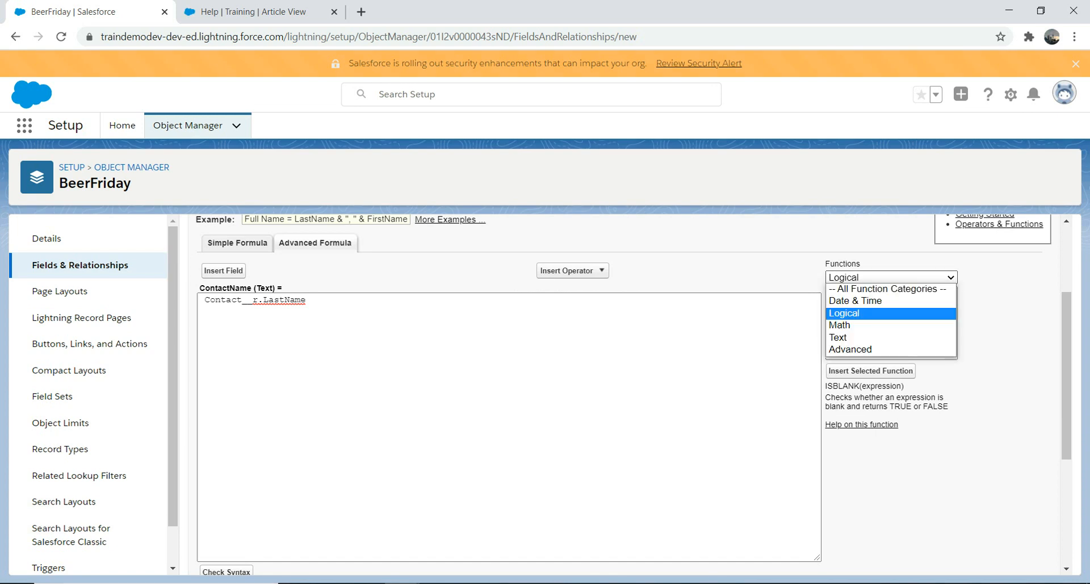
pyautogui.click(854, 301)
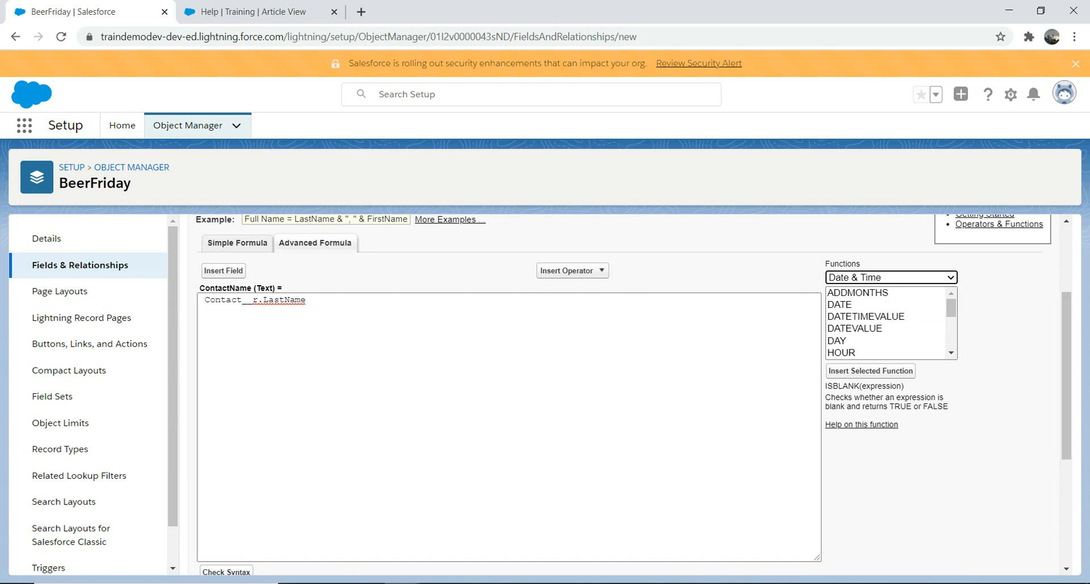
pyautogui.click(891, 278)
pyautogui.click(840, 324)
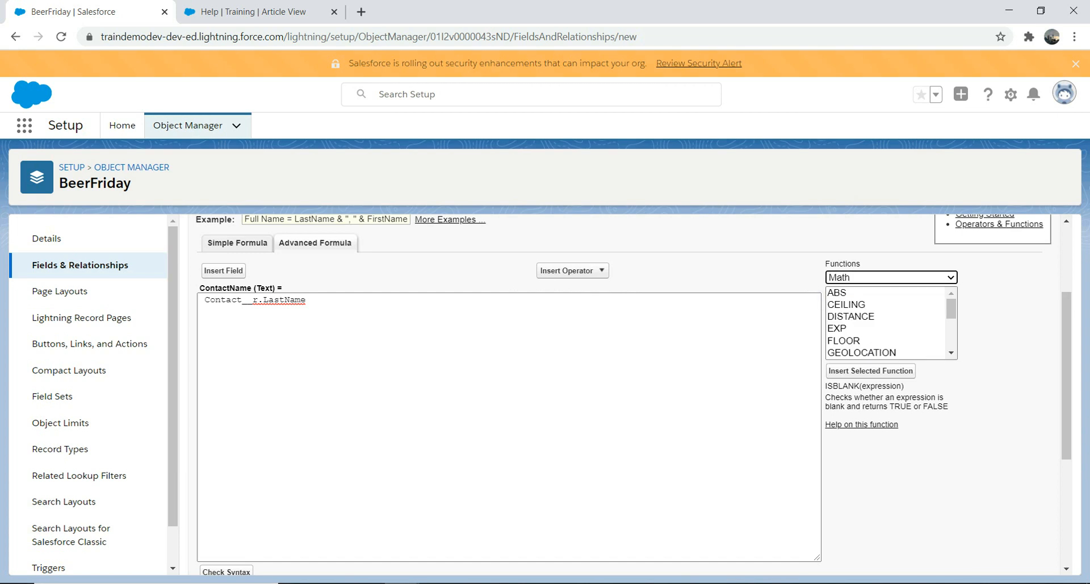
pyautogui.moveTo(951, 309); pyautogui.dragTo(951, 338)
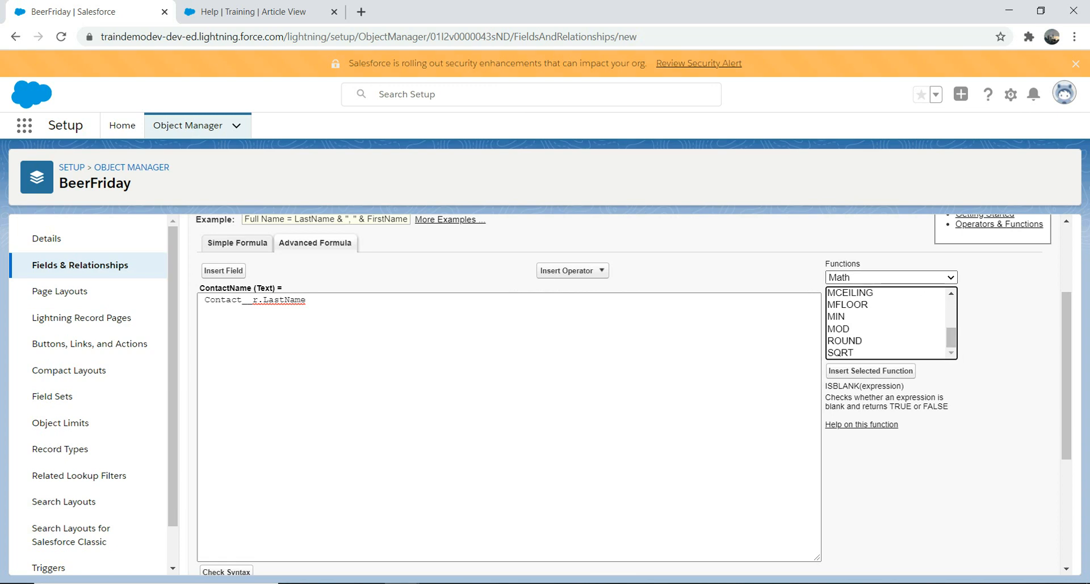
pyautogui.click(892, 277)
pyautogui.click(869, 337)
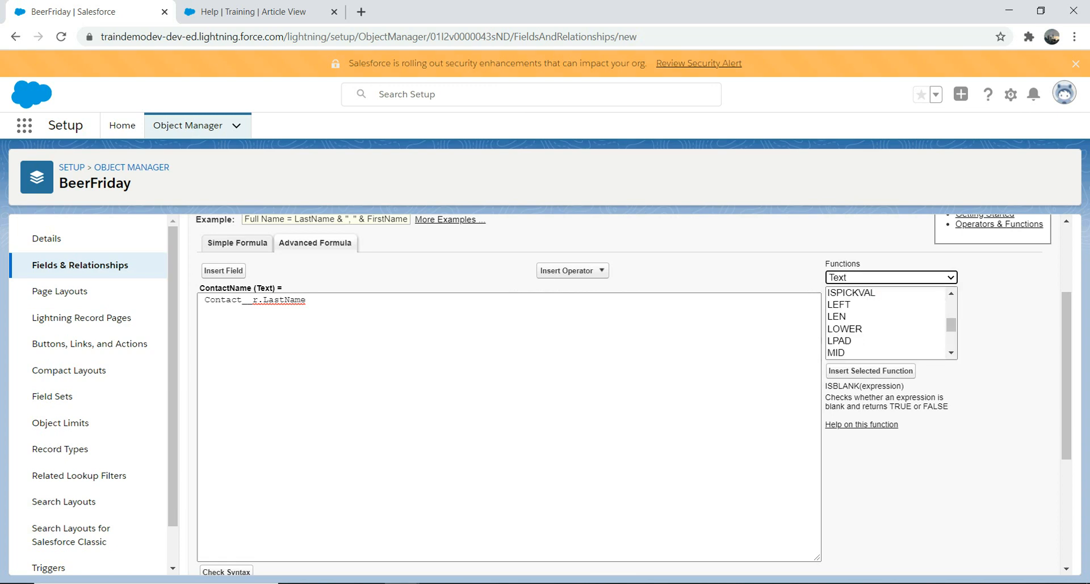
pyautogui.click(891, 278)
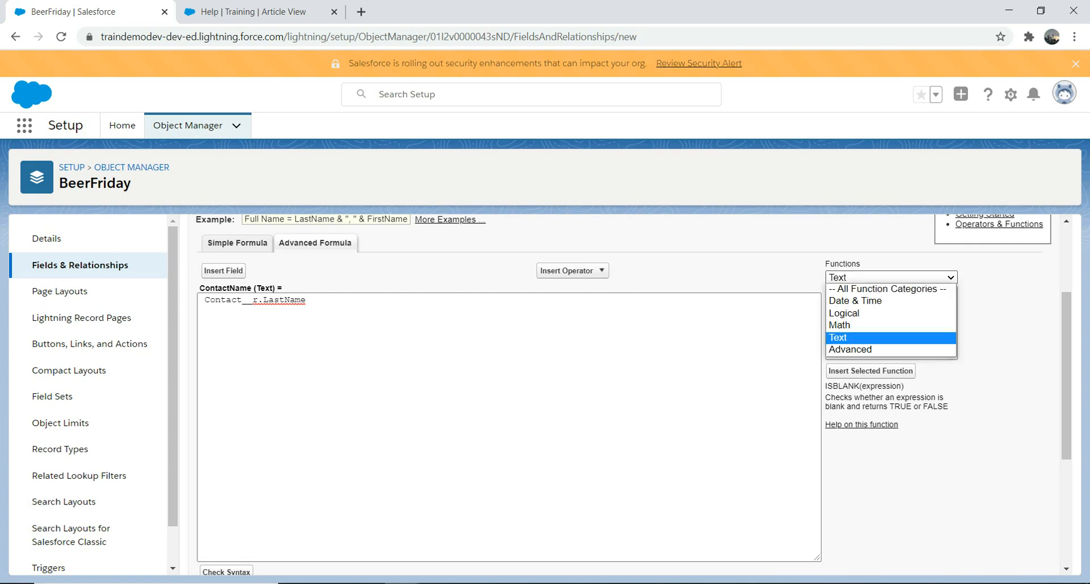
pyautogui.click(863, 349)
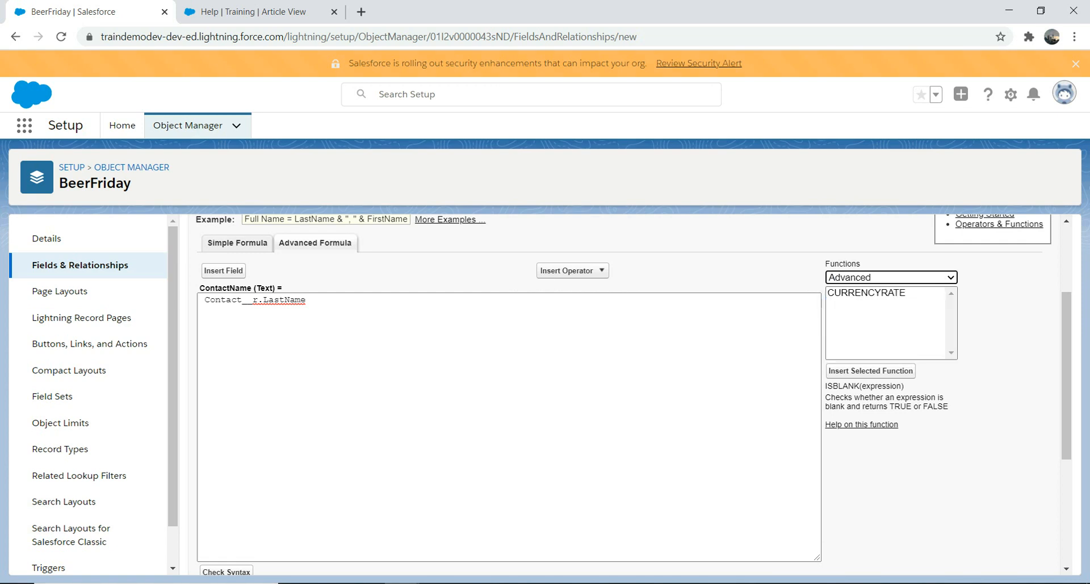
# Check the syntax of the Contact__r.LastName formula and proceed to the field-level security settings.
pyautogui.click(310, 301)
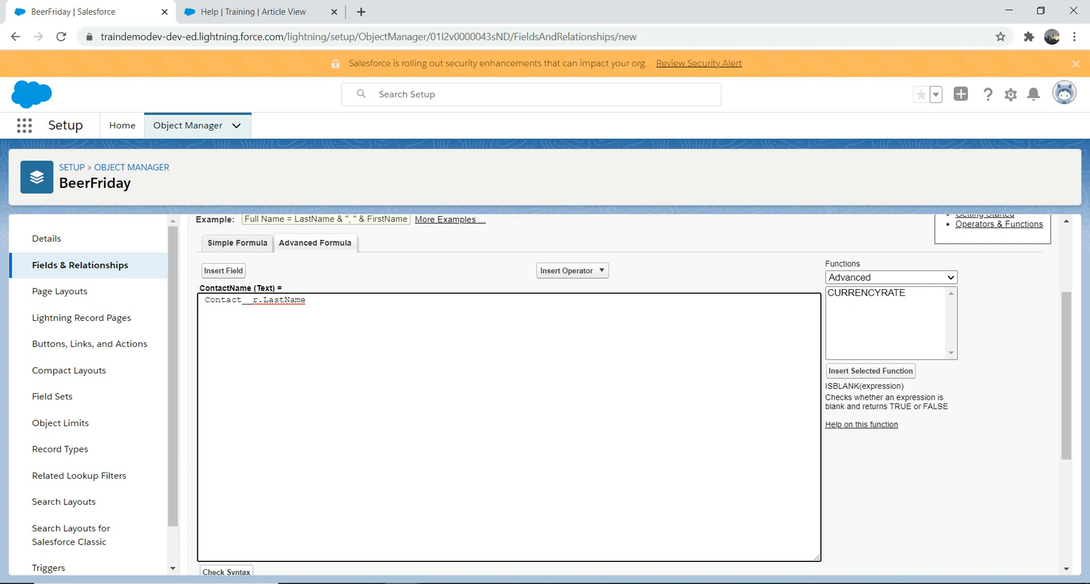
pyautogui.scroll(-1, 633, 395)
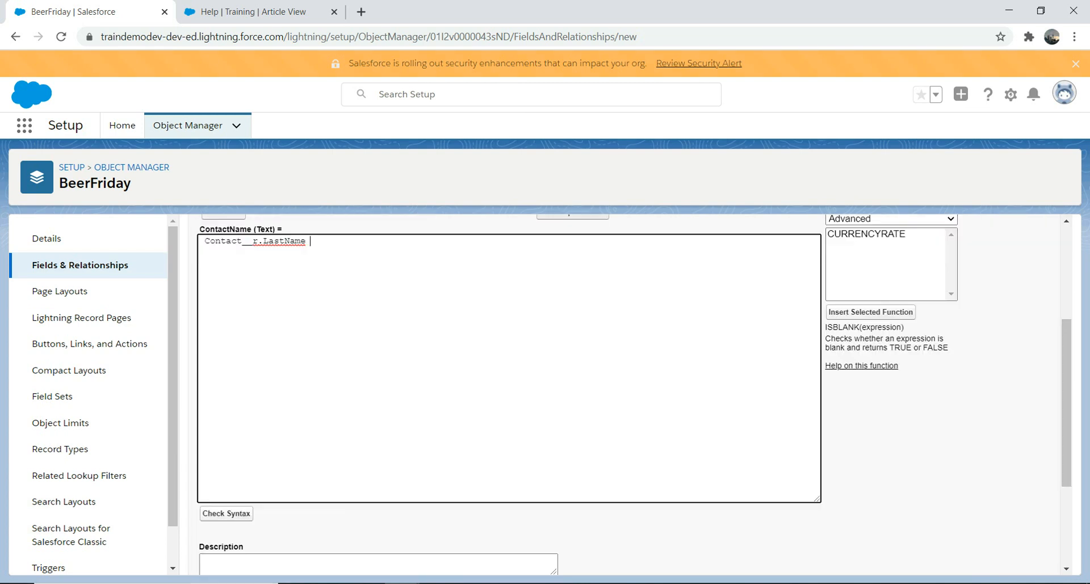
pyautogui.press('Tab')
pyautogui.press('Return')
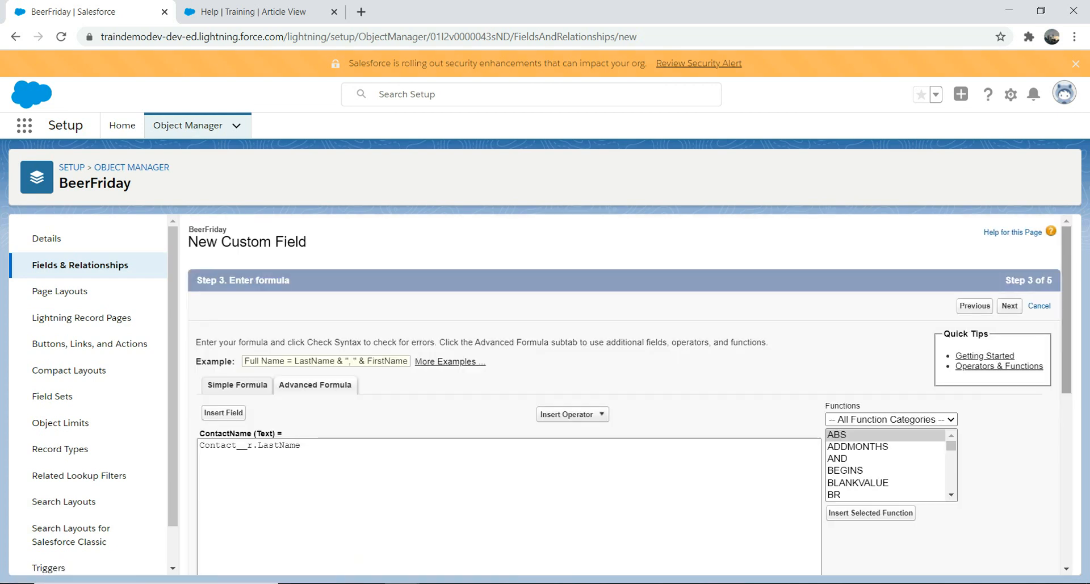
pyautogui.moveTo(1067, 309); pyautogui.dragTo(1067, 480)
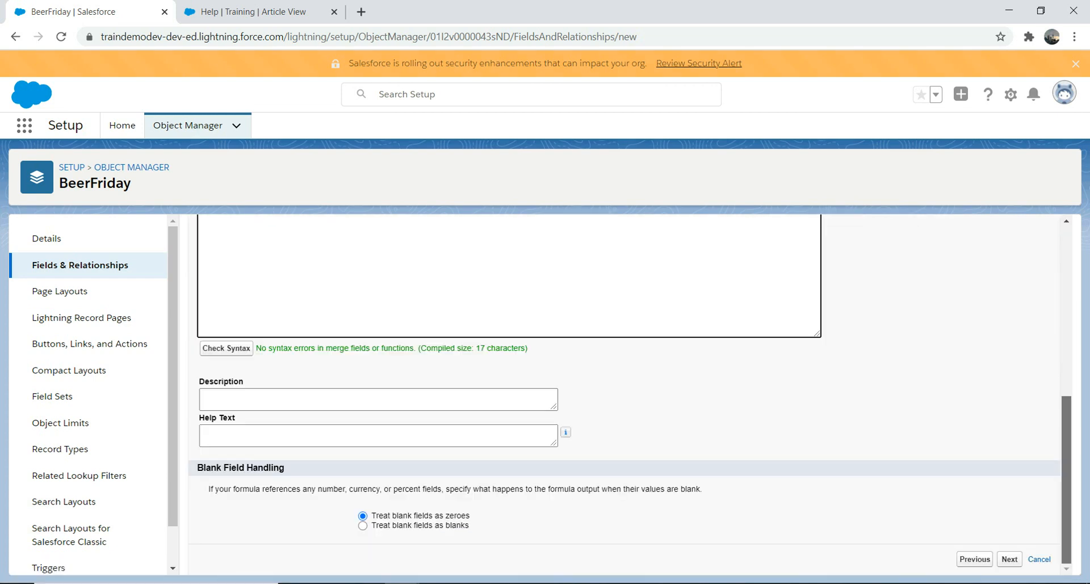
pyautogui.click(1009, 560)
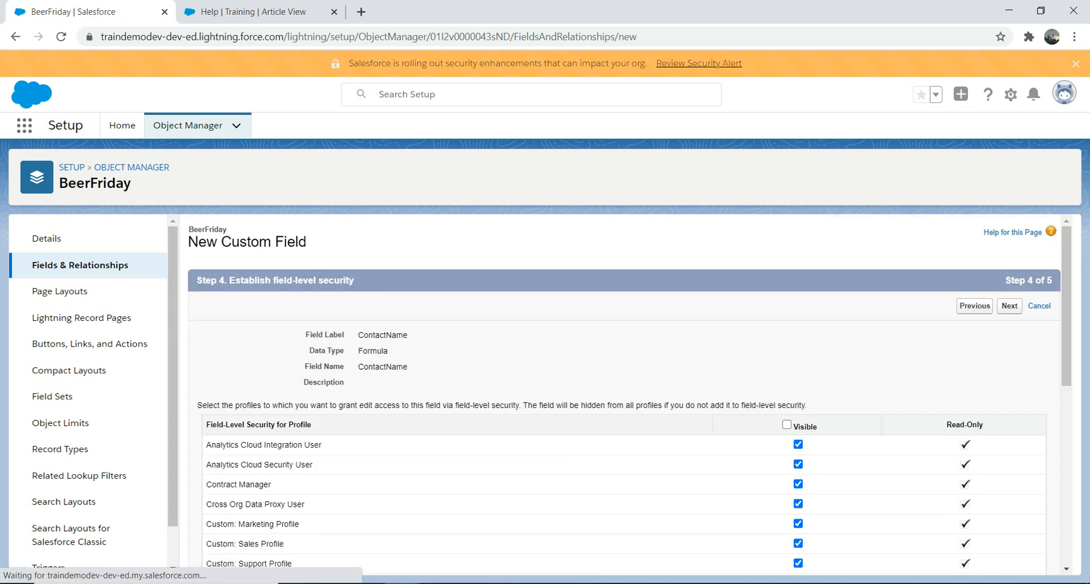
# Make the ContactName field visible to all profiles and save it on BeerFriday.
pyautogui.click(787, 424)
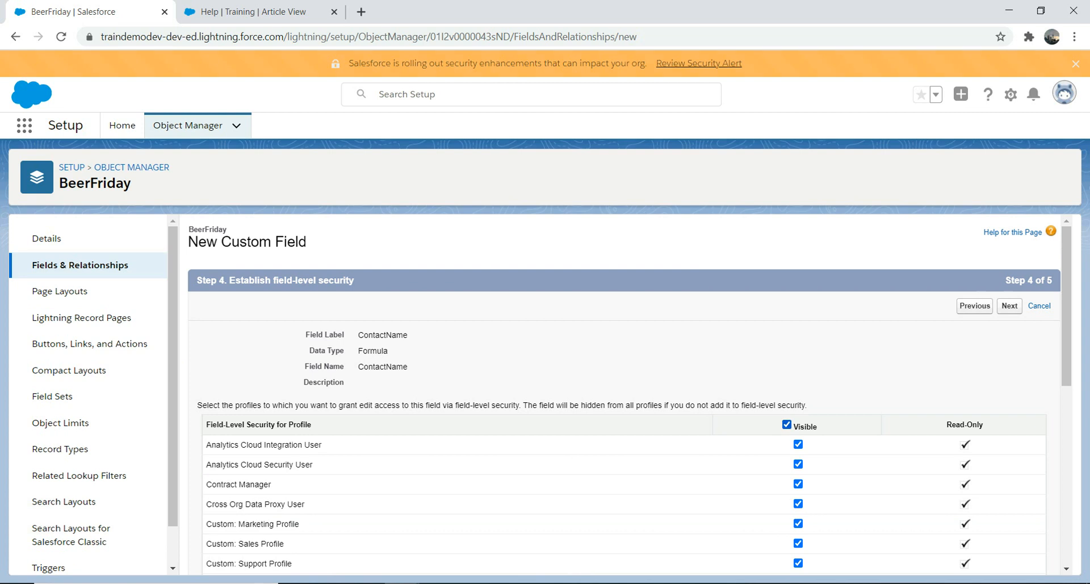
pyautogui.click(1010, 306)
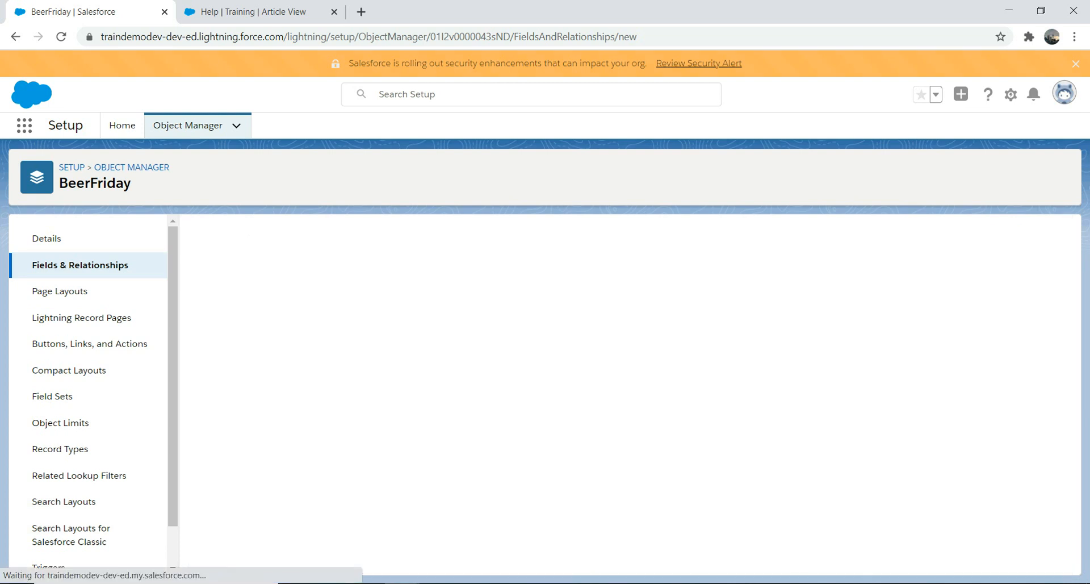
pyautogui.click(1018, 528)
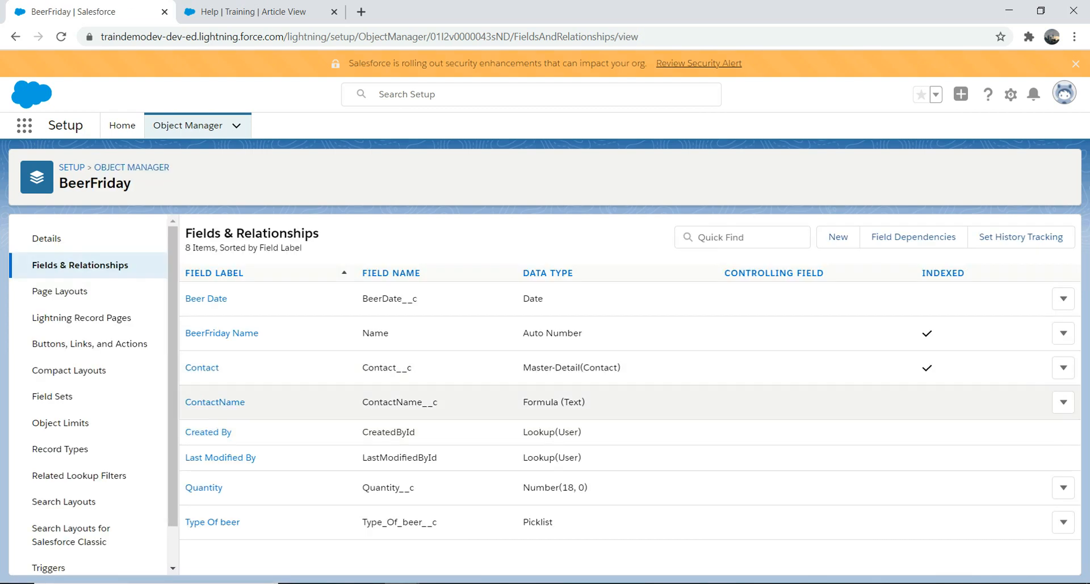
# Copy the API name ContactName__c, use it in place of Contact__r.name in the Developer Console's BeerFriday__c query, and execute the query.
pyautogui.moveTo(438, 402); pyautogui.dragTo(362, 402)
pyautogui.hotkey('ctrl', 'c')
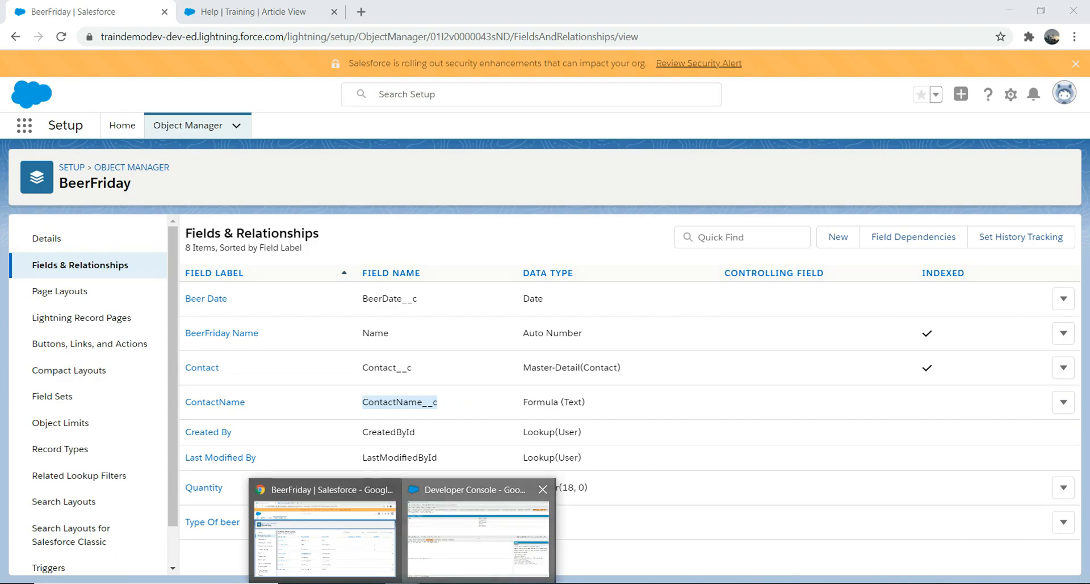
pyautogui.click(479, 531)
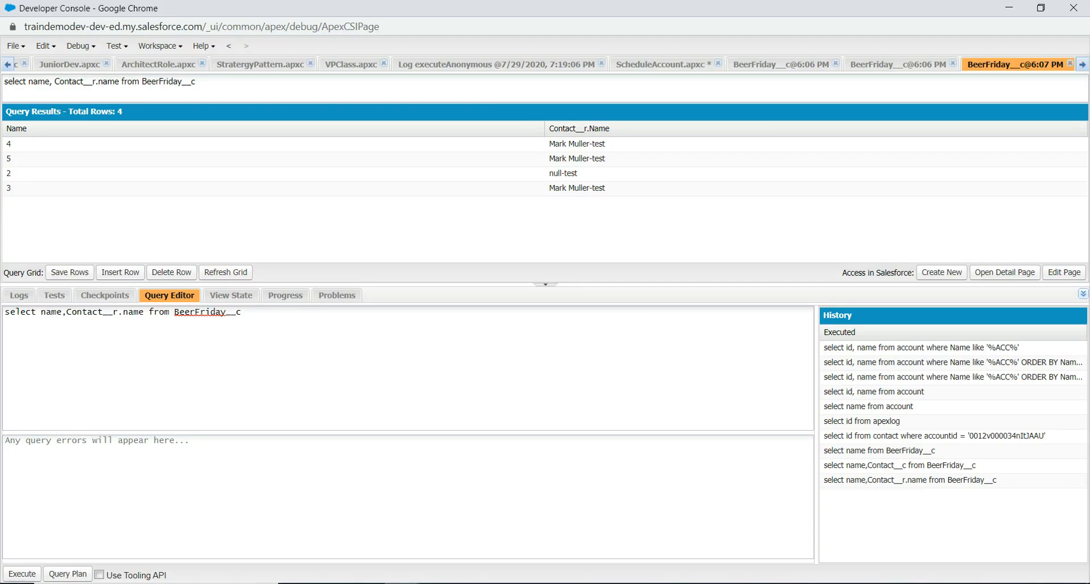
pyautogui.moveTo(145, 312); pyautogui.dragTo(66, 312)
pyautogui.hotkey('ctrl', 'v')
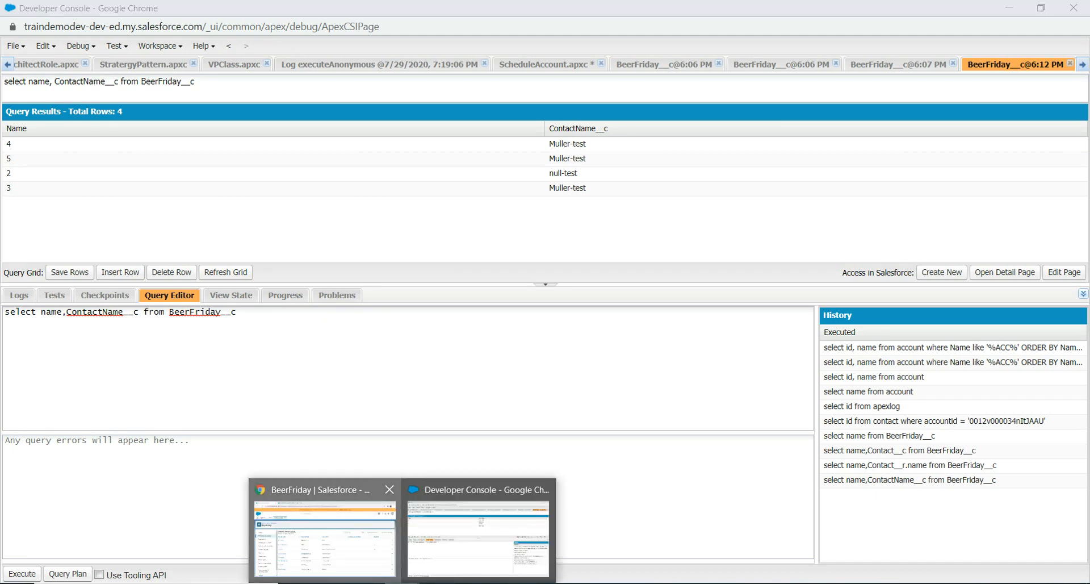
# Return to the Salesforce setup window and filter the Object Manager's object list by "beer".
pyautogui.click(321, 525)
pyautogui.click(15, 36)
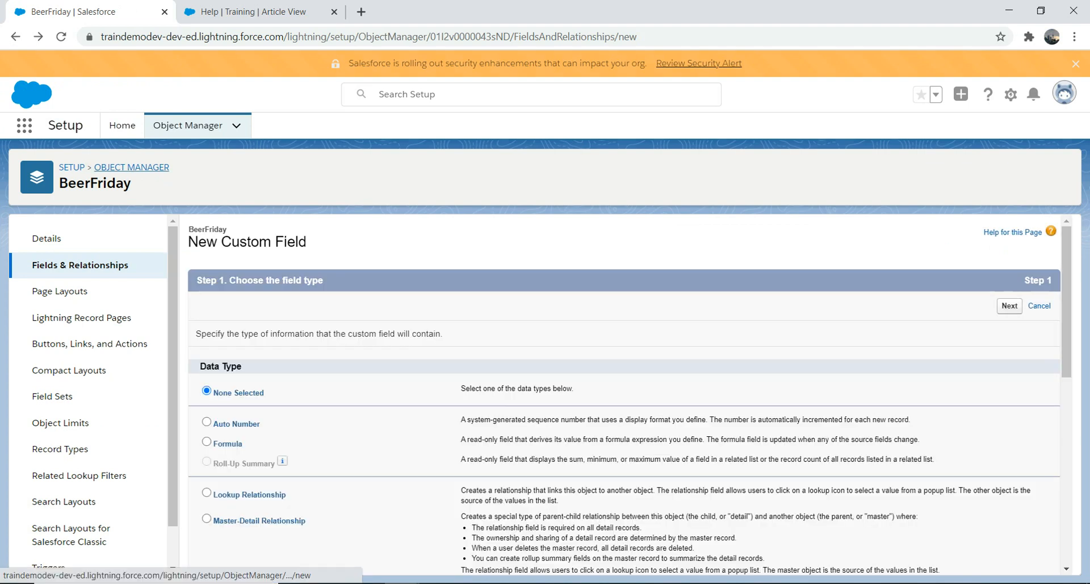
pyautogui.click(131, 167)
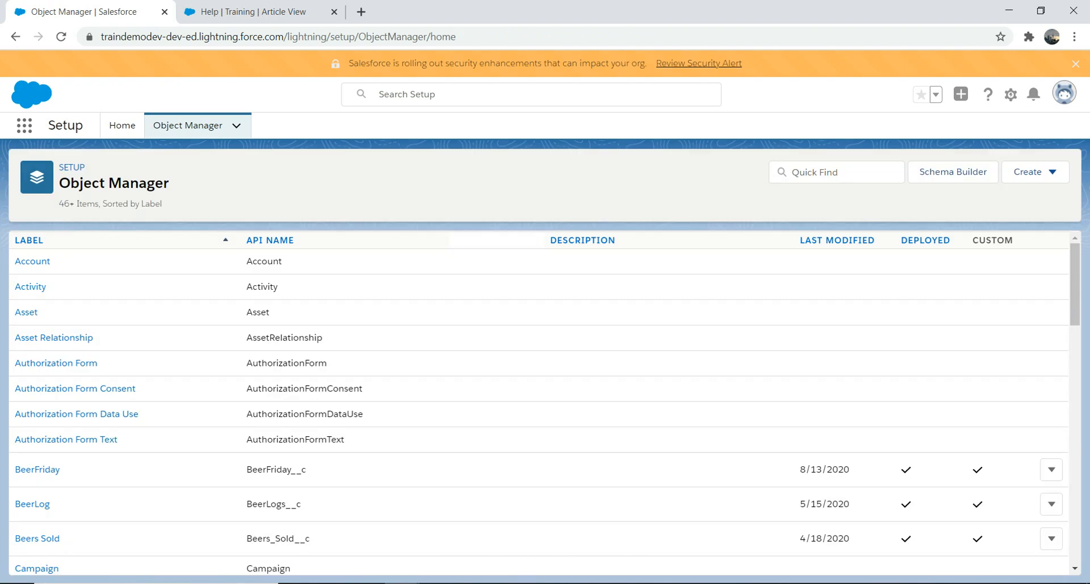
pyautogui.click(829, 172)
pyautogui.write('beer')
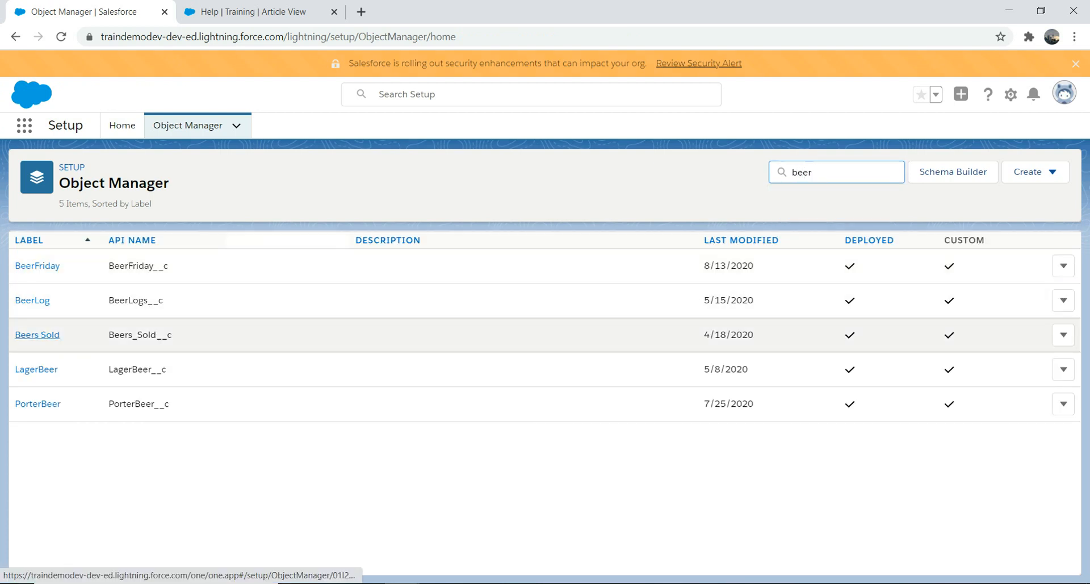
# Open the Beers Sold object's Amount Sold formula field for editing and examine its advanced formula.
pyautogui.click(36, 335)
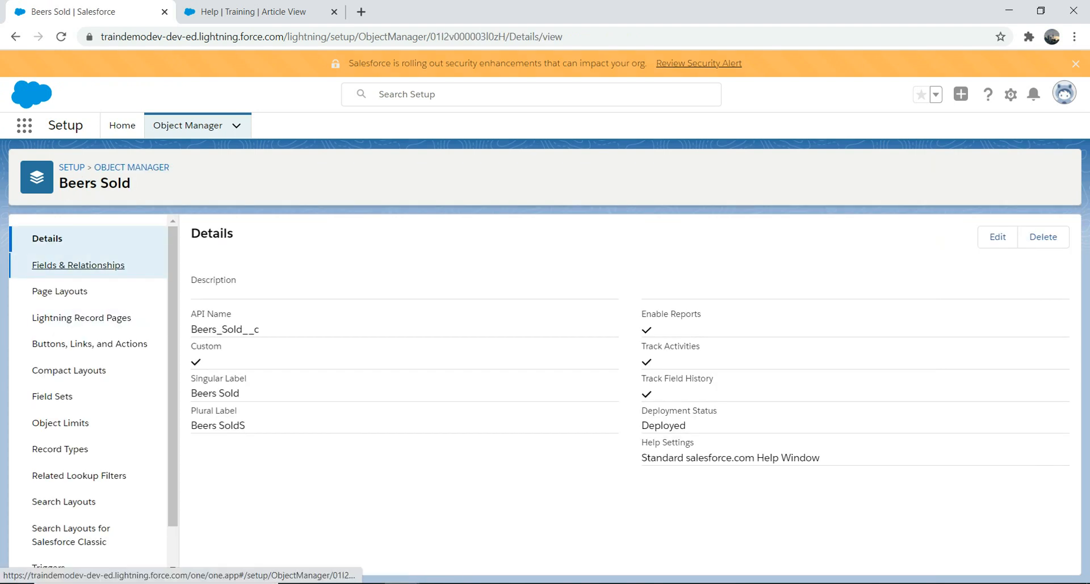
pyautogui.click(78, 265)
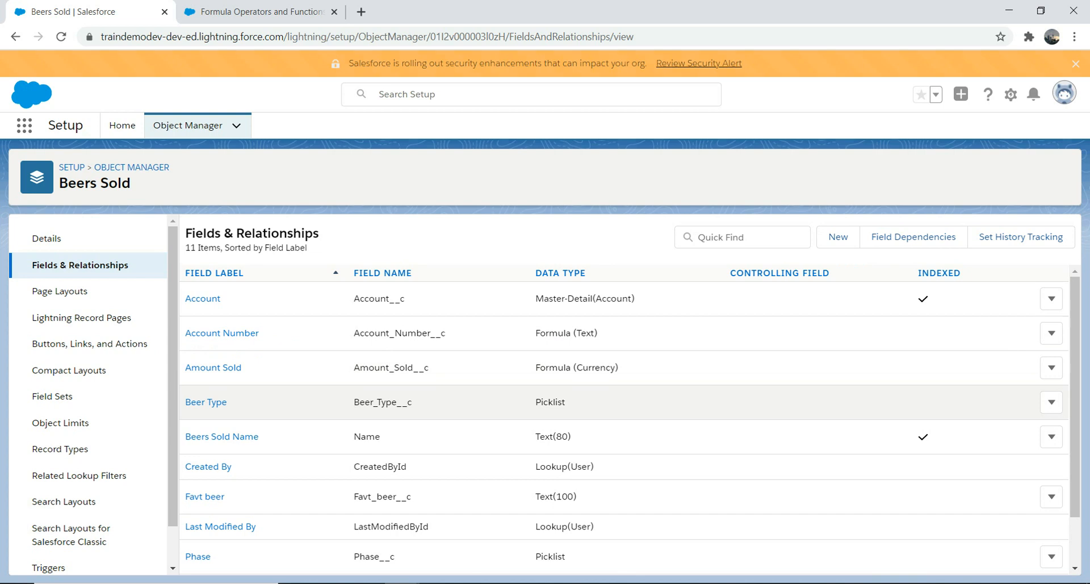
pyautogui.click(1052, 368)
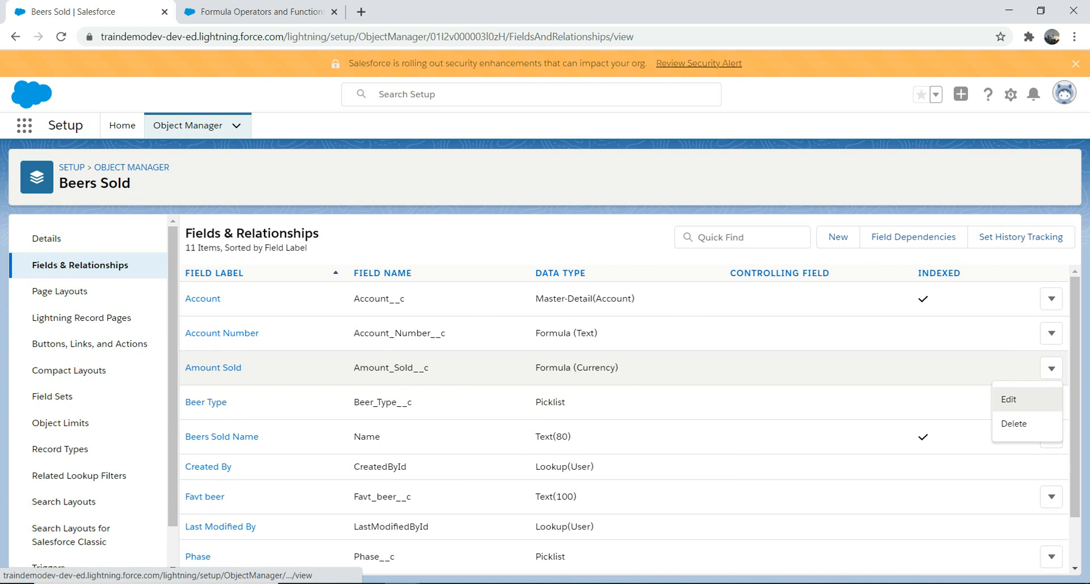
pyautogui.click(1009, 399)
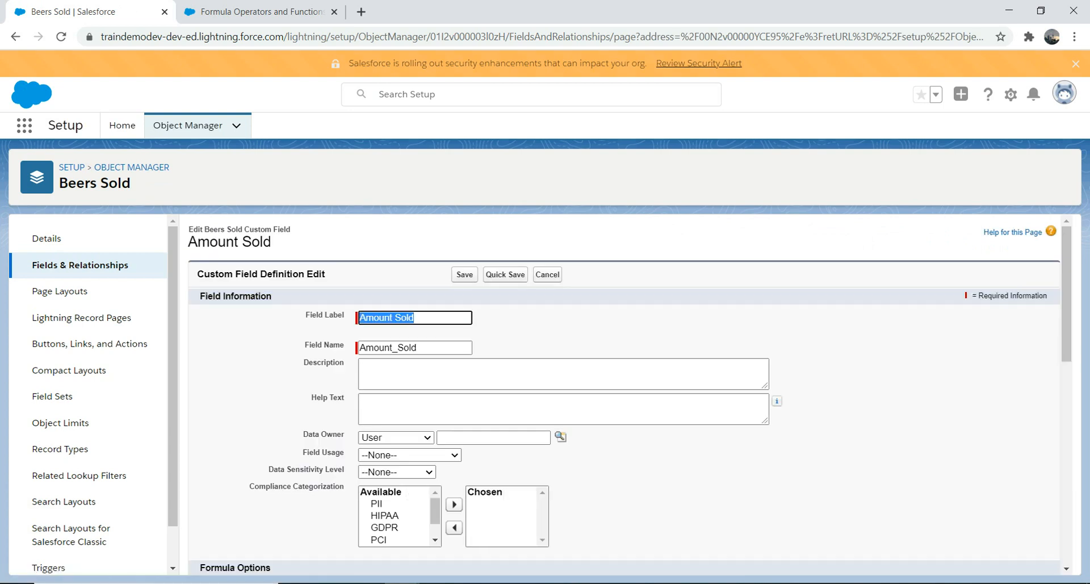
pyautogui.scroll(-7, 625, 398)
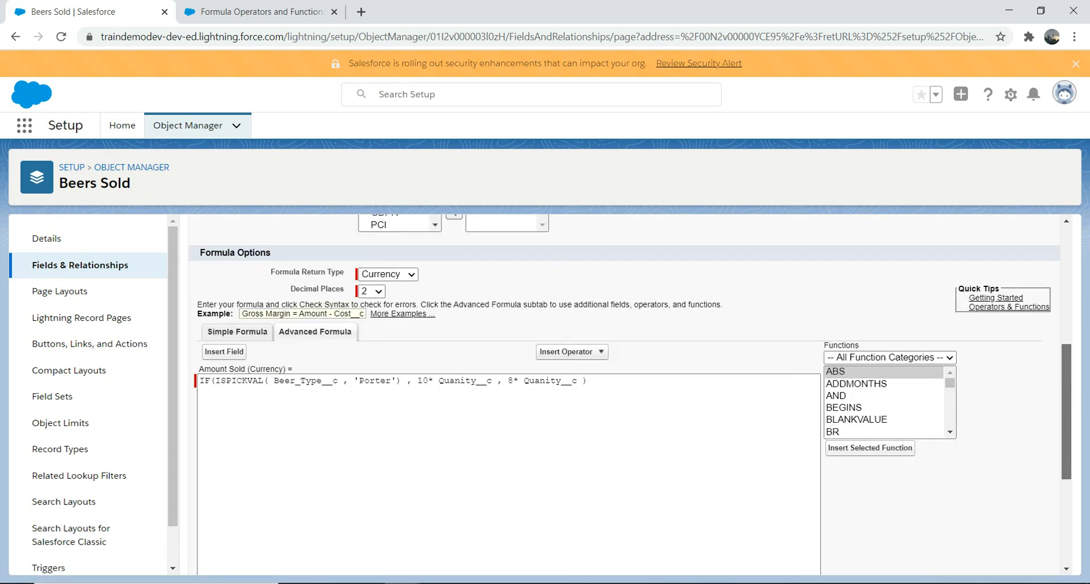
pyautogui.click(589, 340)
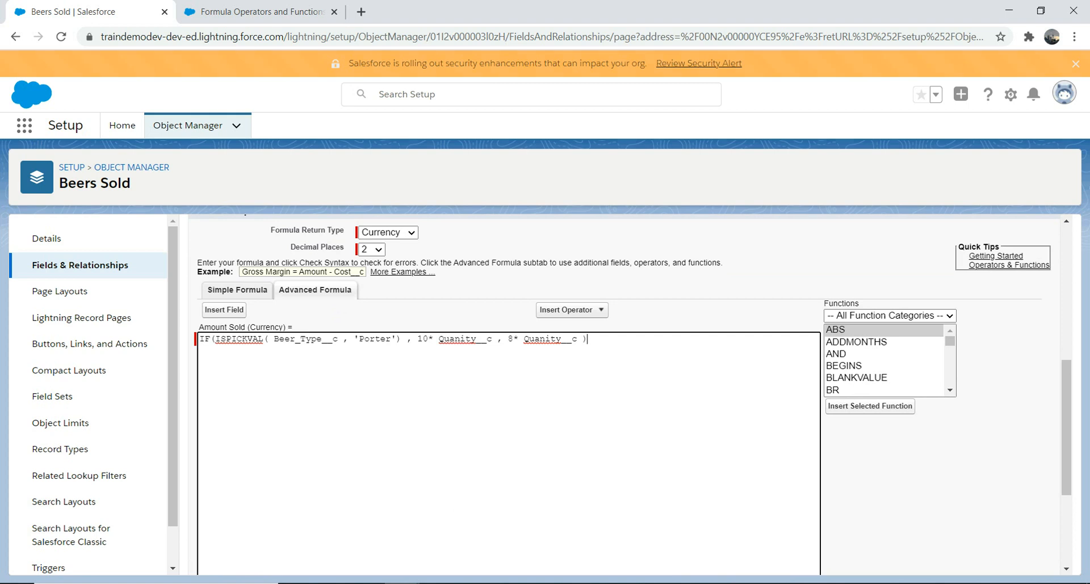
pyautogui.click(503, 340)
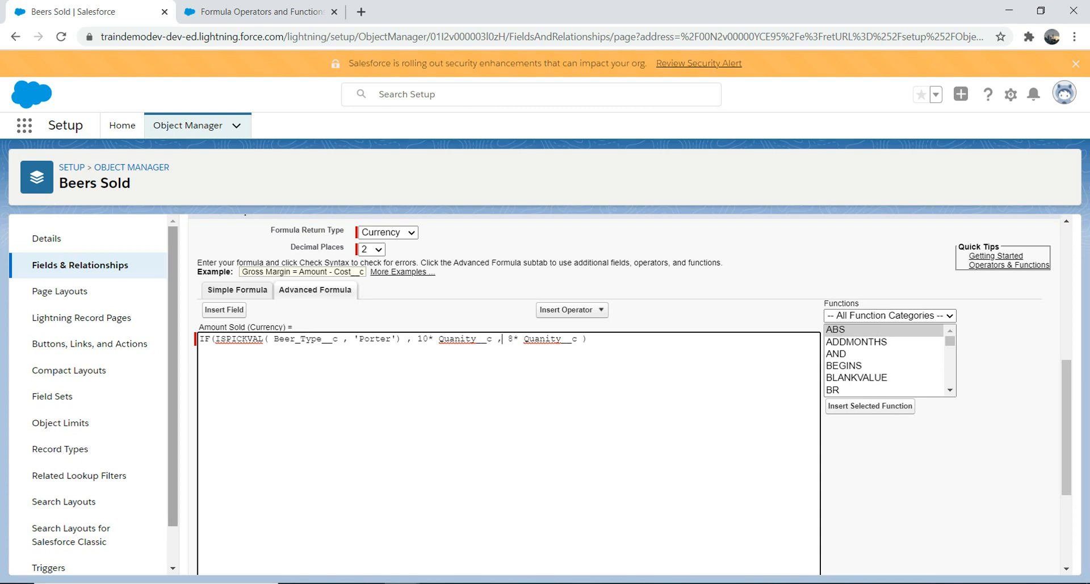
pyautogui.scroll(-1, 94, 394)
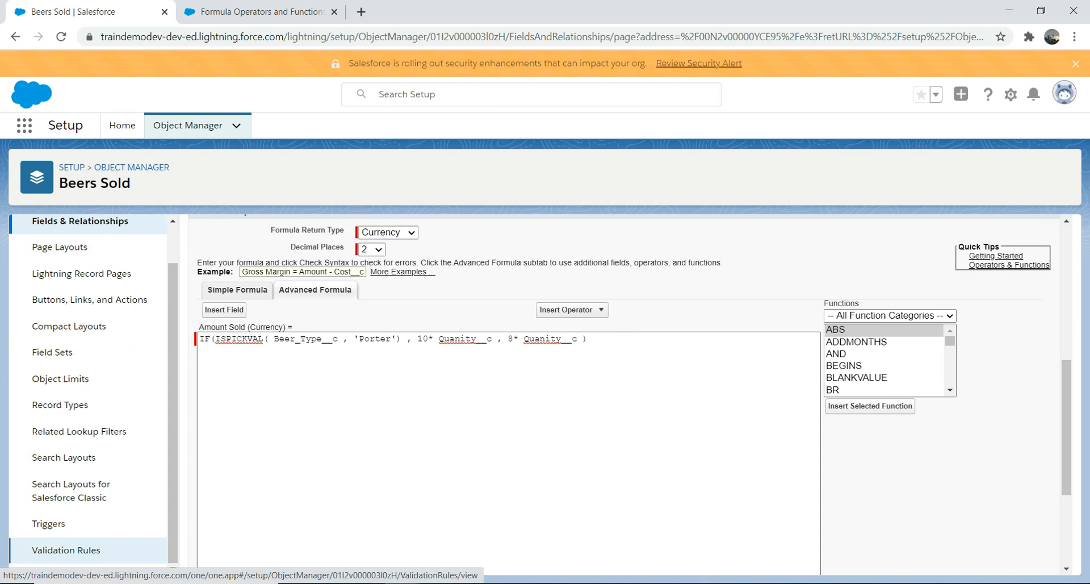
# Insert the AND function template on a new line below the Amount Sold formula, and delete the inserted template.
pyautogui.click(950, 390)
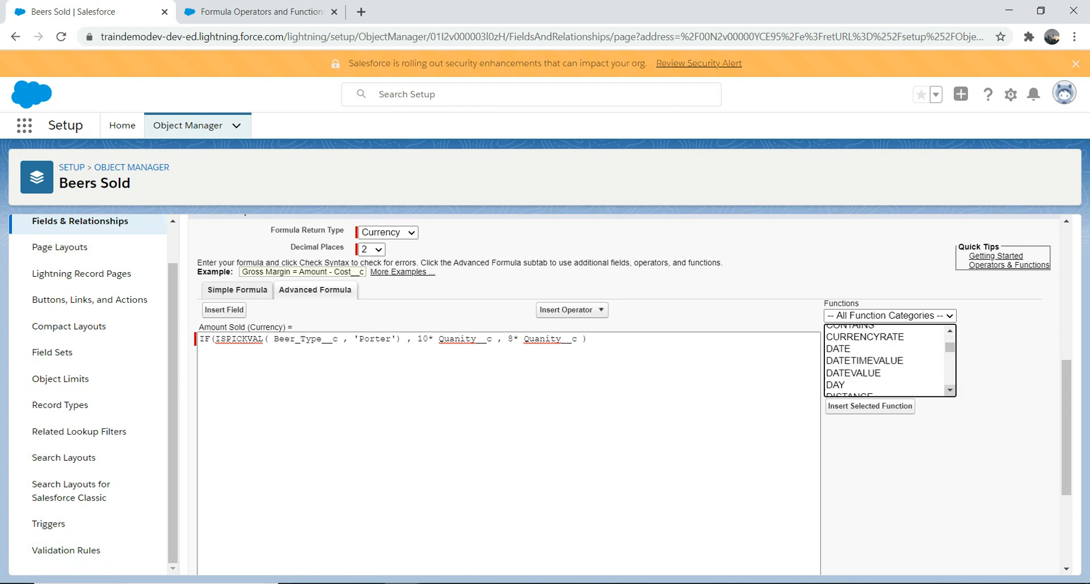
pyautogui.click(950, 390)
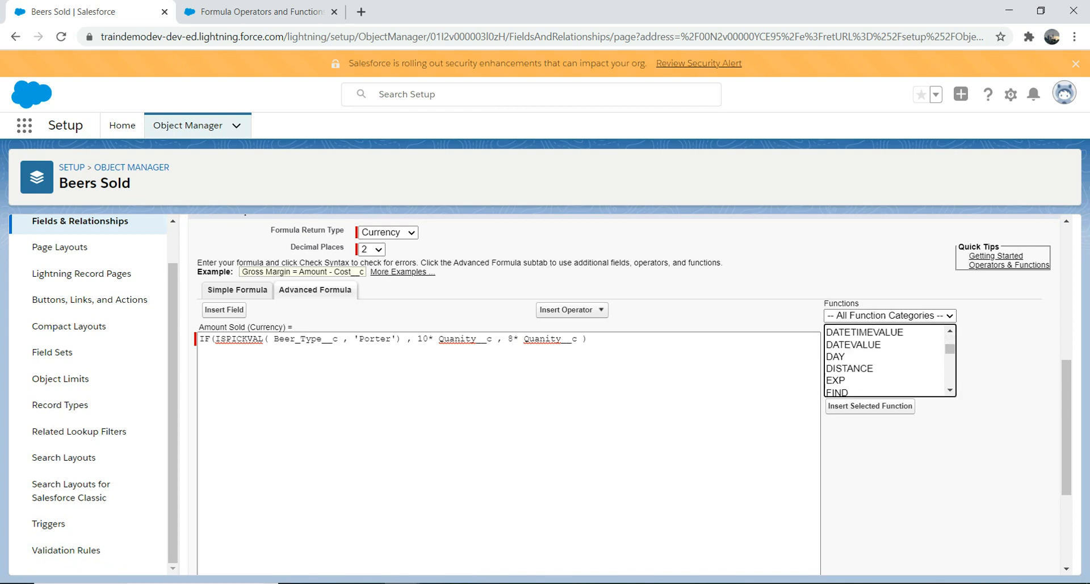
pyautogui.moveTo(950, 349); pyautogui.dragTo(950, 339)
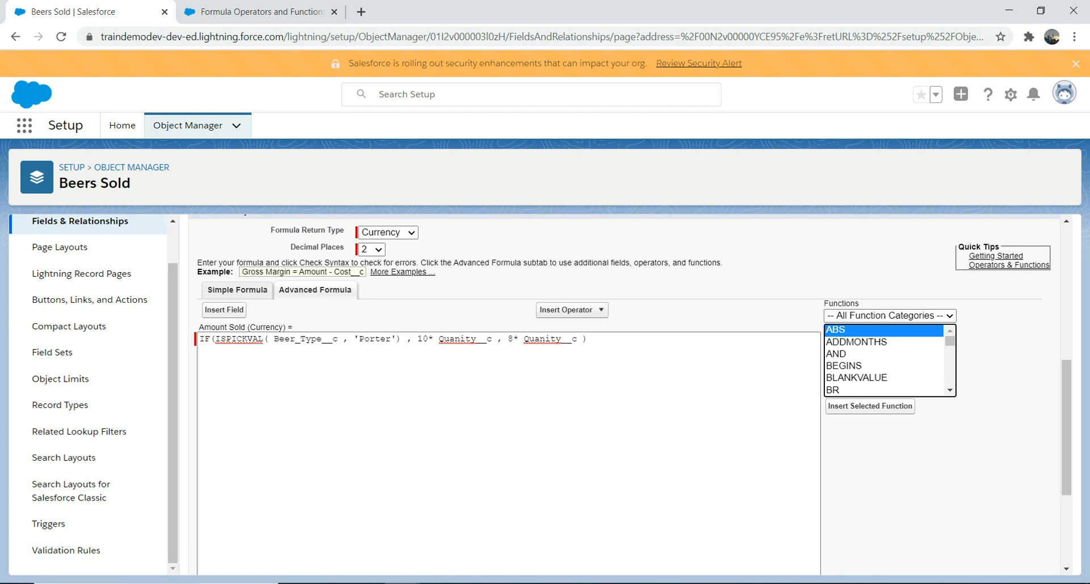
pyautogui.click(869, 354)
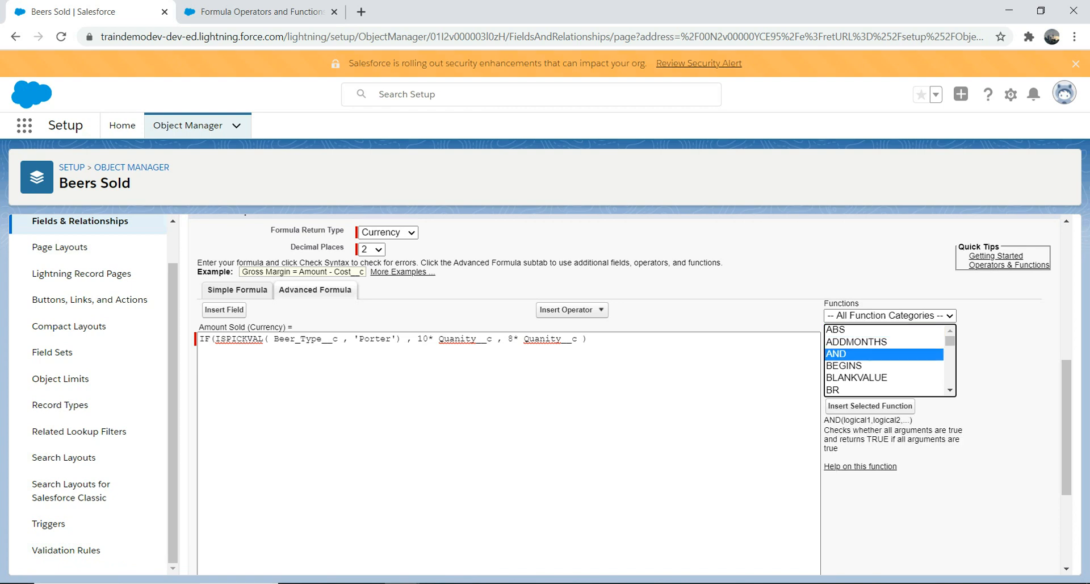
pyautogui.click(590, 339)
pyautogui.press('Return')
pyautogui.press('Return')
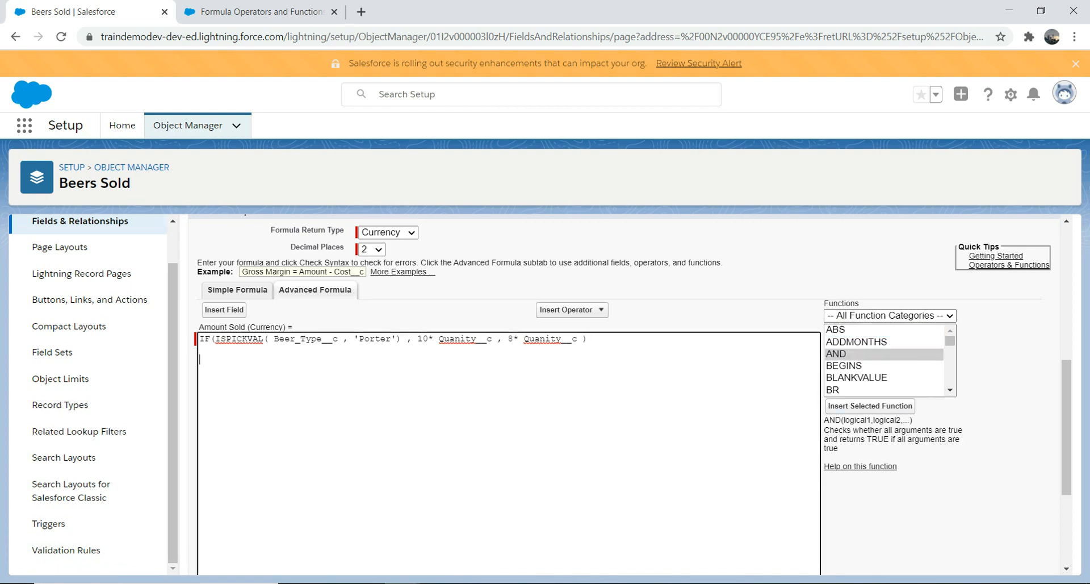
pyautogui.click(870, 405)
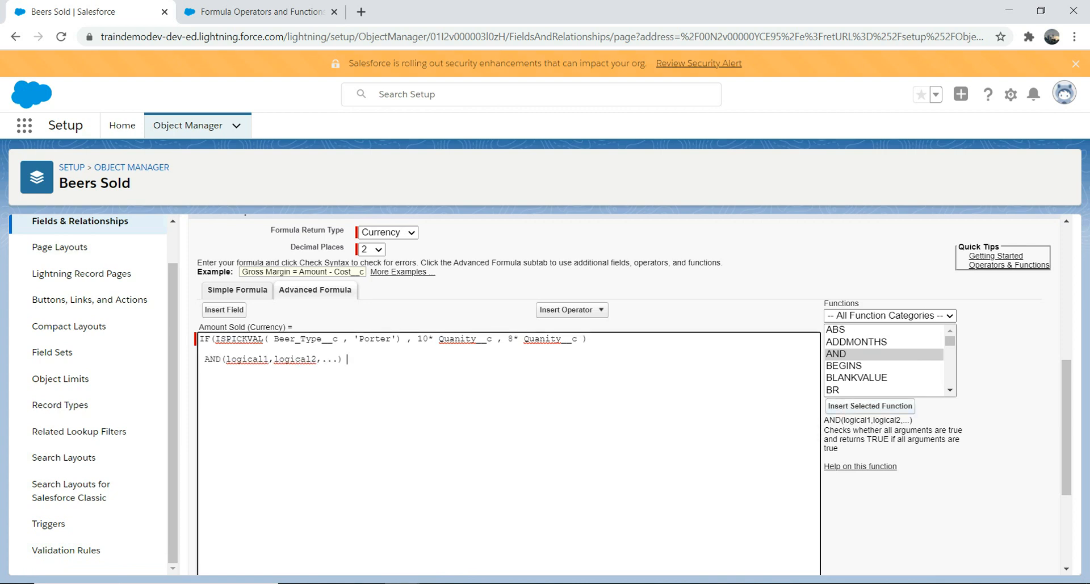
pyautogui.hotkey('shift', 'Home')
pyautogui.press('BackSpace')
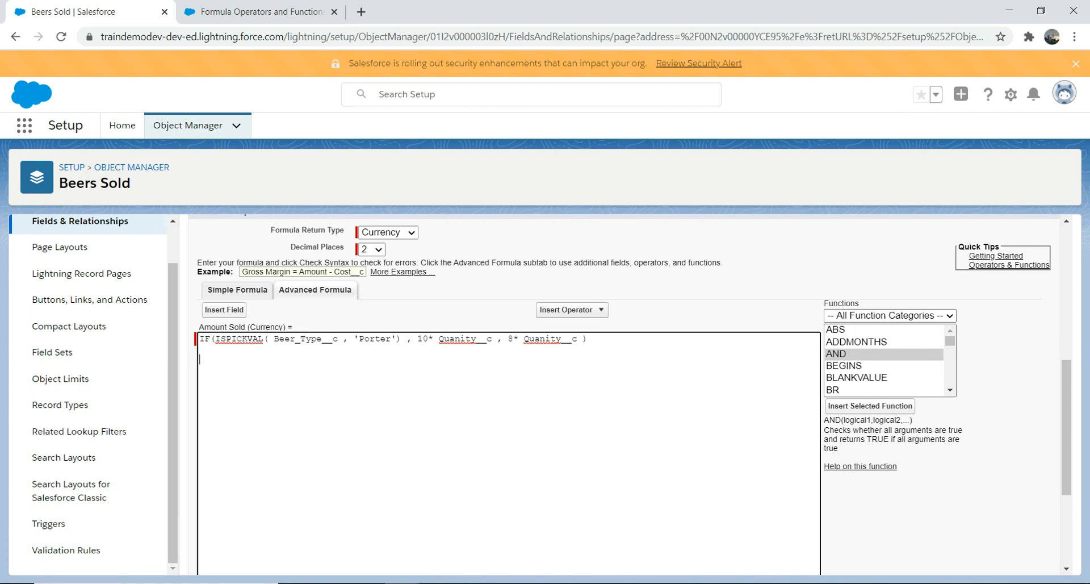
# Review the IF function examples in the Formula Operators and Functions I–Z help article and return to the Amount Sold formula.
pyautogui.click(261, 12)
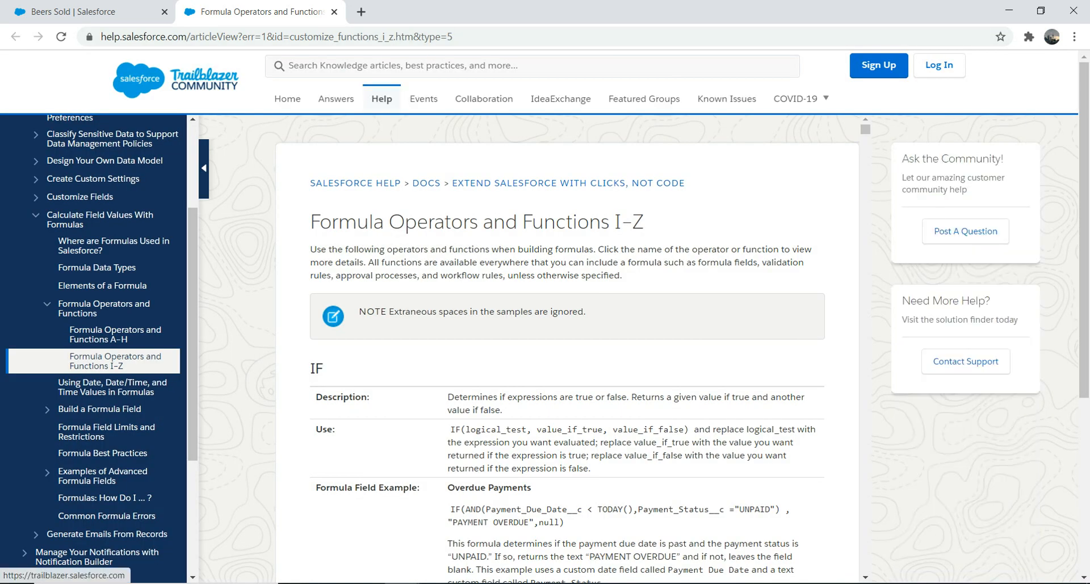
pyautogui.scroll(-8, 568, 341)
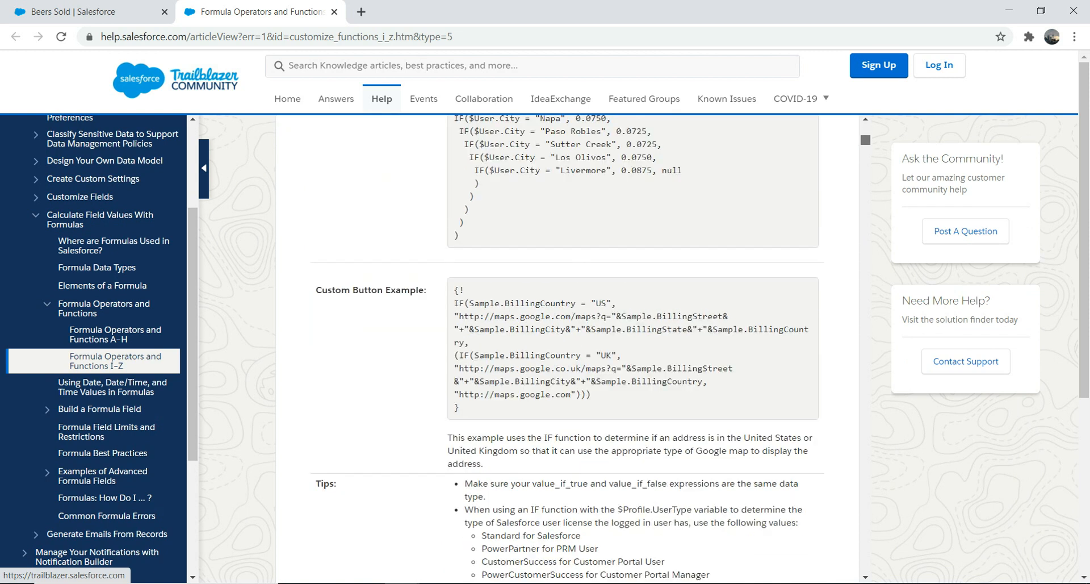
pyautogui.scroll(3, 568, 341)
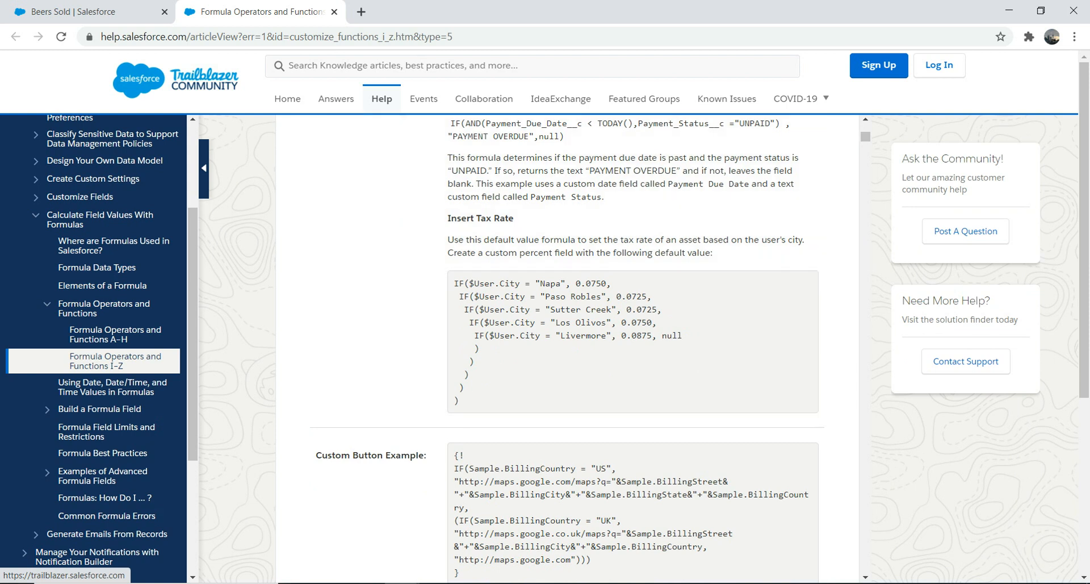
pyautogui.click(74, 11)
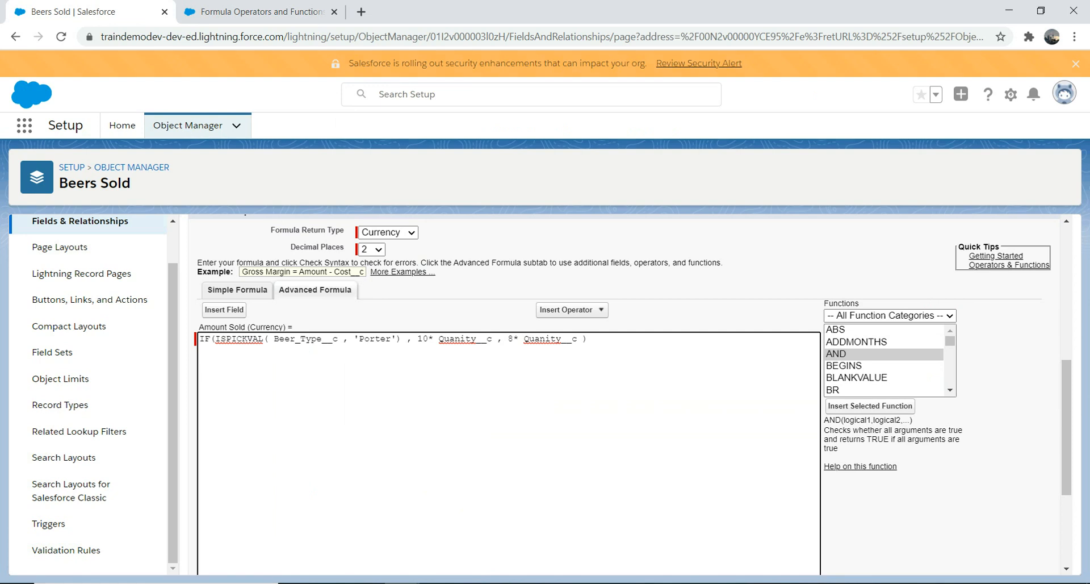